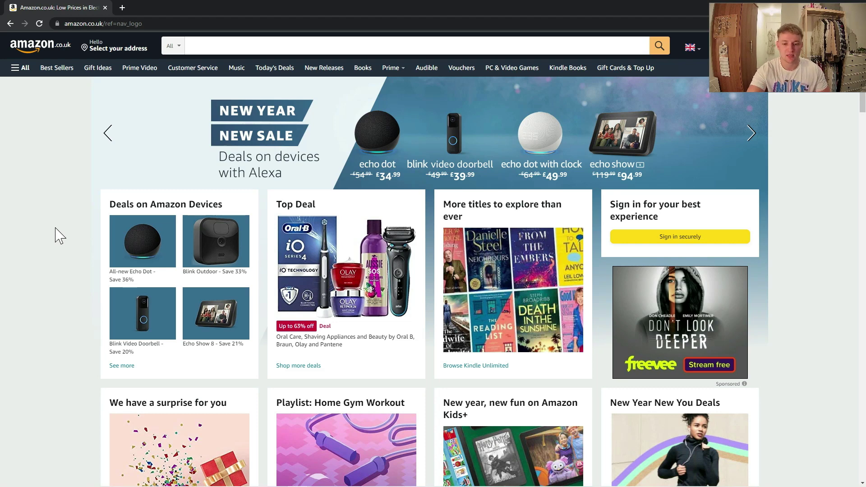
Search Amazon for "funny notebook".
left_click(329, 46)
type("funny notebook")
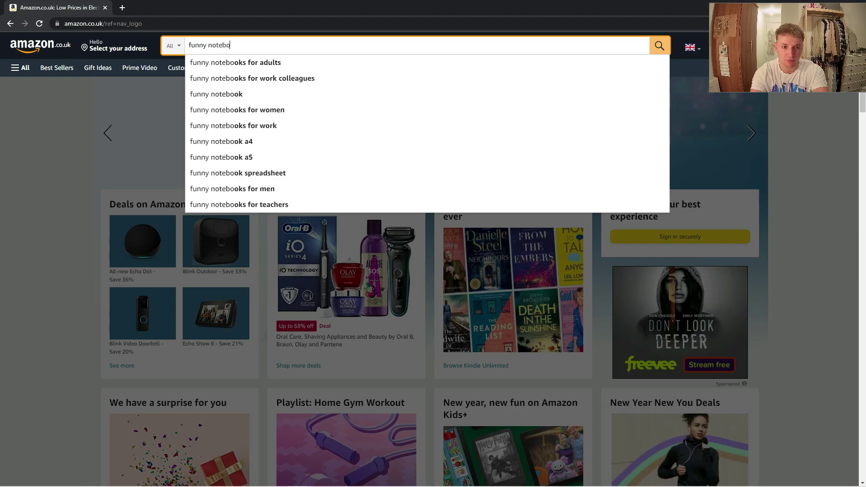
key("Return")
Examine the funny notebook results, comparing cover designs, prices, sales ranks and the product details of individual listings.
scroll(401, 187, "down", 4)
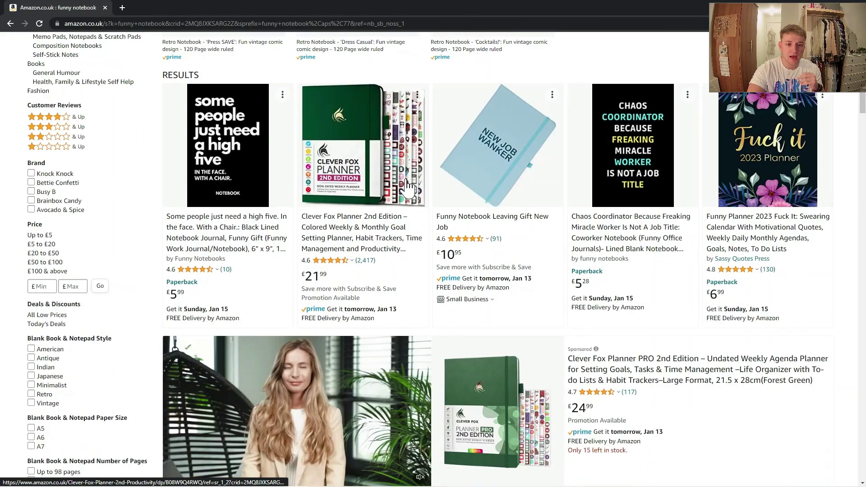
scroll(726, 201, "down", 15)
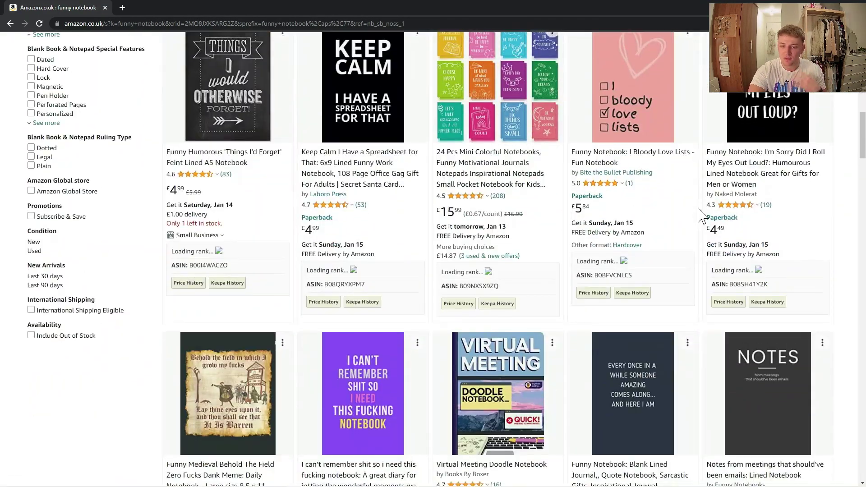
scroll(699, 216, "down", 1)
scroll(701, 260, "down", 3)
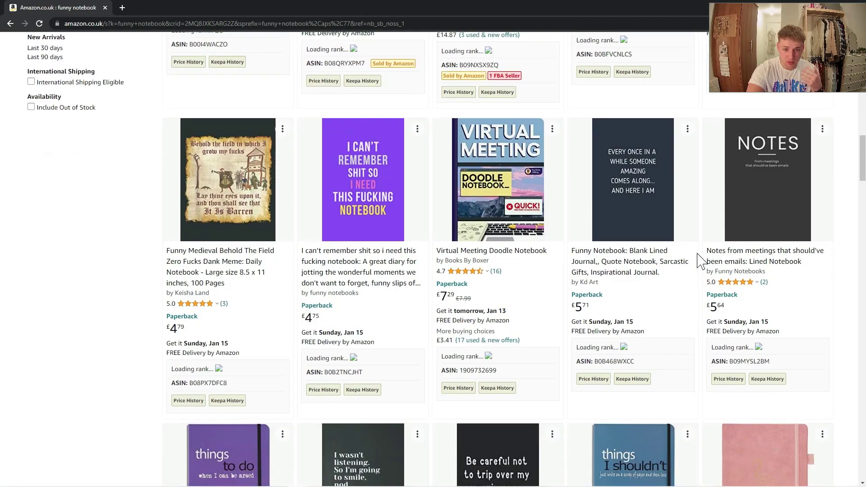
scroll(698, 261, "down", 9)
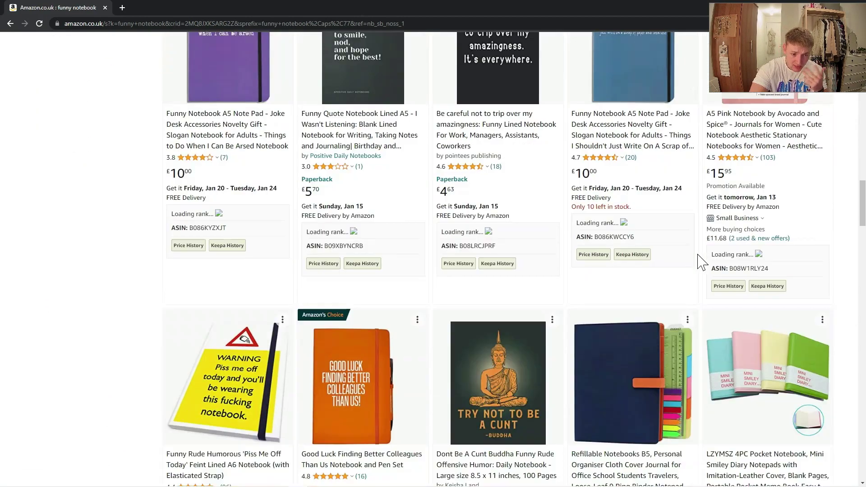
scroll(699, 263, "down", 5)
scroll(690, 261, "up", 20)
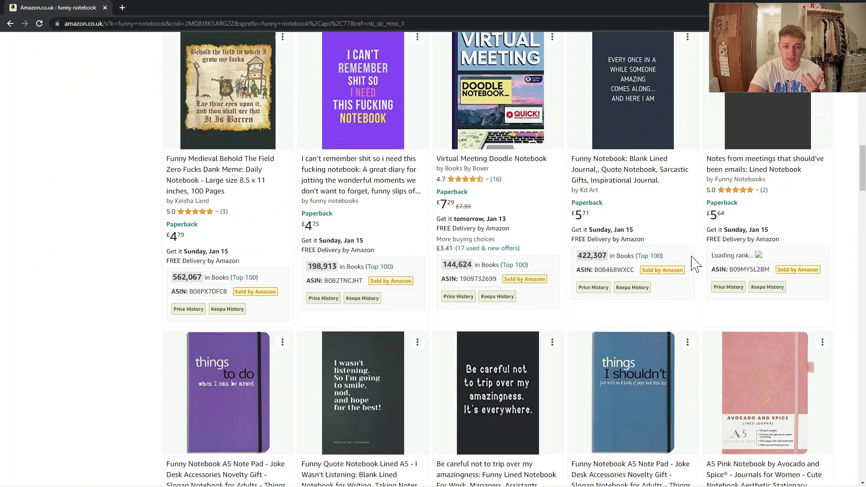
scroll(585, 244, "up", 4)
mouse_move(654, 238)
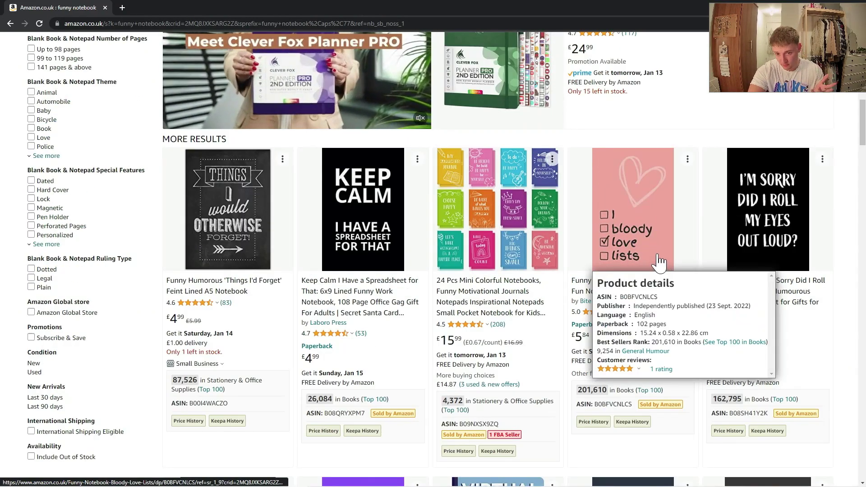
scroll(647, 261, "up", 6)
scroll(648, 261, "up", 6)
mouse_move(645, 265)
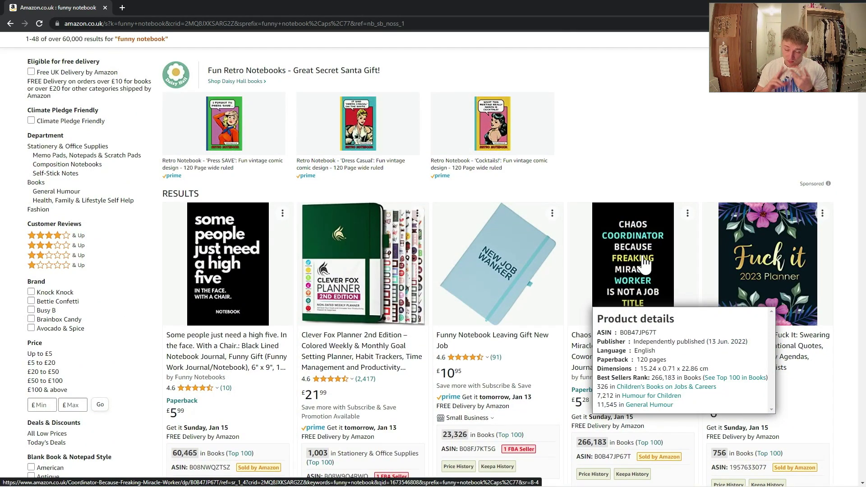
scroll(644, 265, "up", 1)
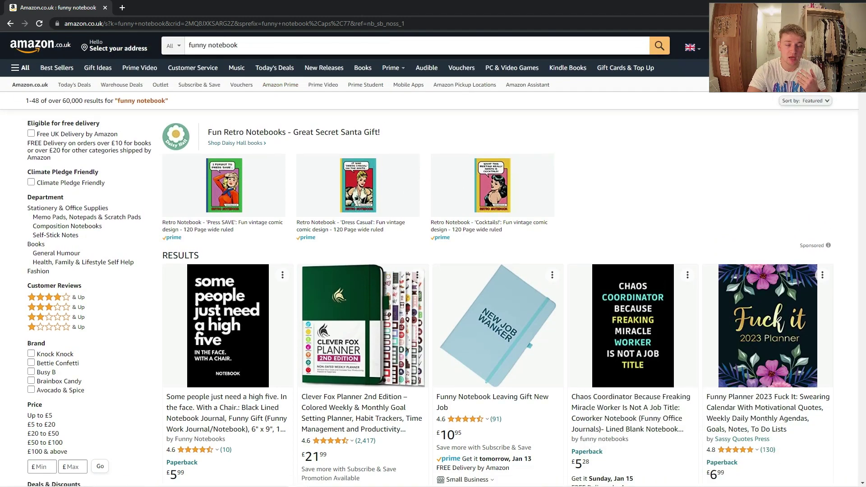
Check the search suggestions and the number of results for the funny notebook query.
left_click(237, 45)
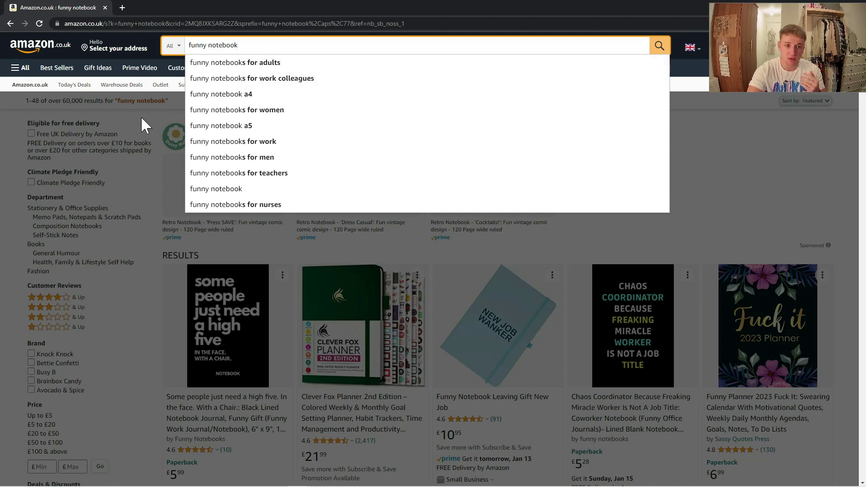
left_click(137, 136)
left_click_drag(55, 100, 98, 101)
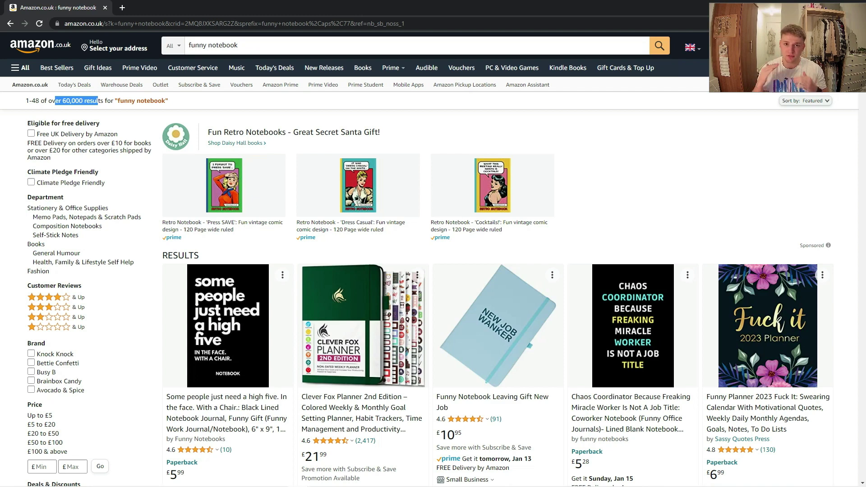
Replace the query with "millionaire notebook" and run that suggested search.
left_click(233, 45)
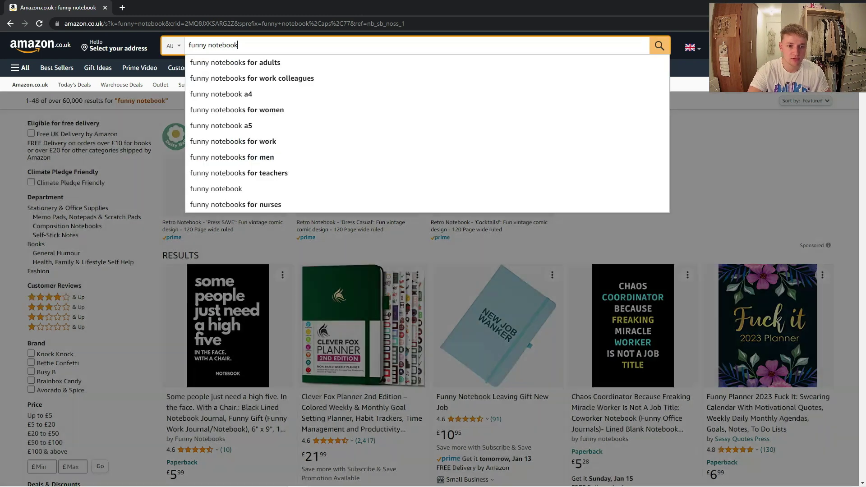
key("BackSpace")
key("BackSpace")
key("BackSpace")
key("BackSpace")
key("BackSpace")
key("BackSpace")
key("BackSpace")
key("BackSpace")
key("BackSpace")
key("BackSpace")
key("BackSpace")
key("BackSpace")
key("BackSpace")
key("BackSpace")
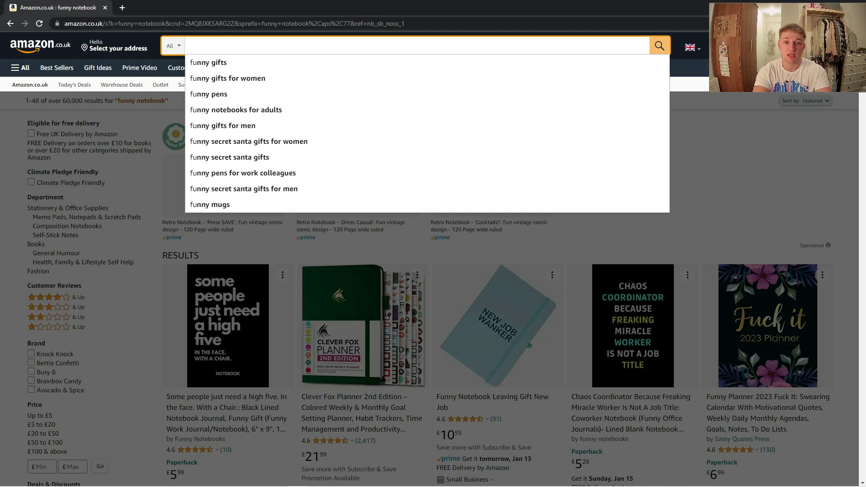
type("mill")
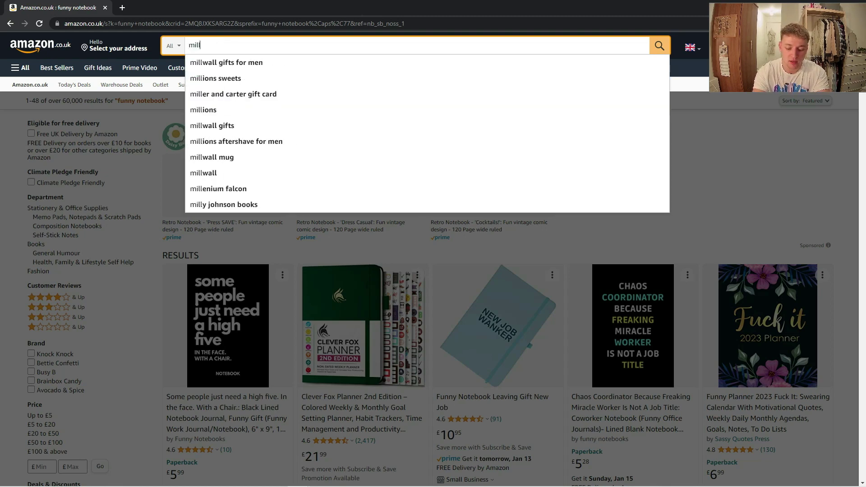
type("ionaire not")
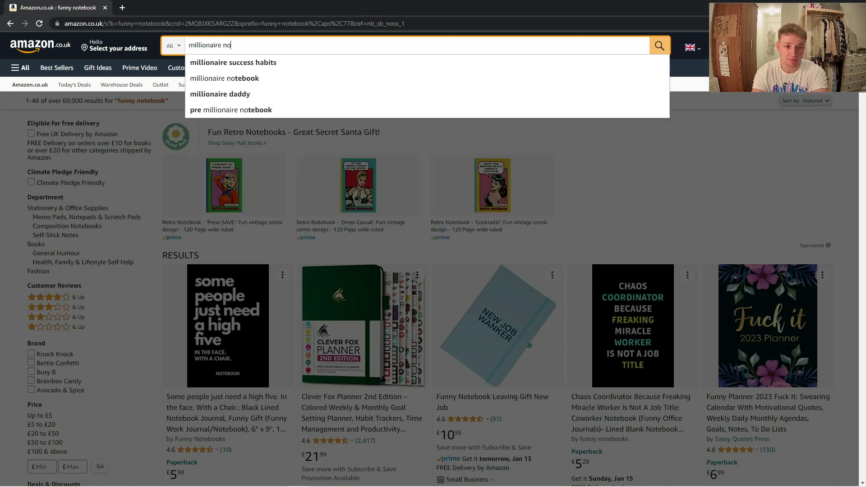
key("Down")
key("Down")
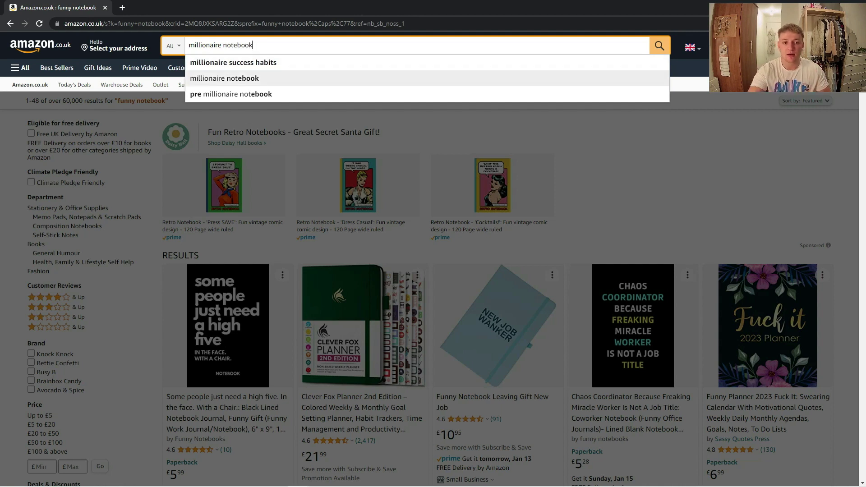
left_click(274, 80)
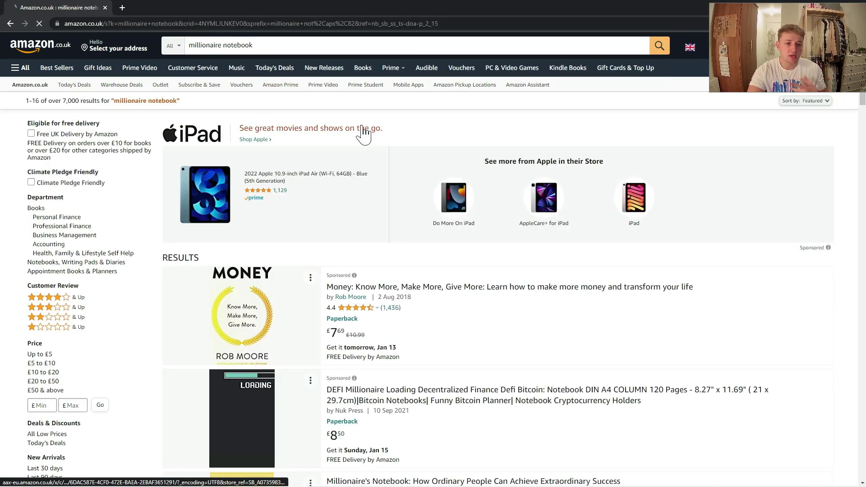
Find the "Millionaire in the Making" journal among the results and check its sales rank in Books.
scroll(360, 133, "down", 9)
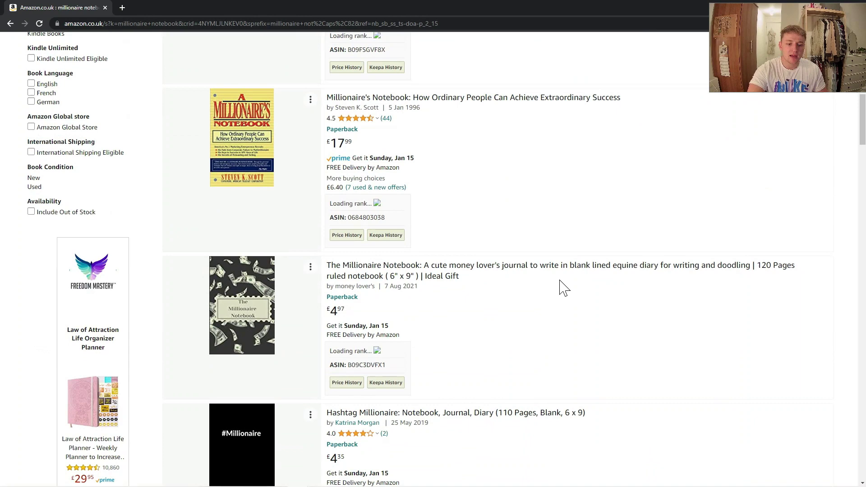
scroll(563, 281, "down", 3)
scroll(470, 309, "down", 3)
scroll(315, 328, "up", 3)
scroll(309, 319, "down", 3)
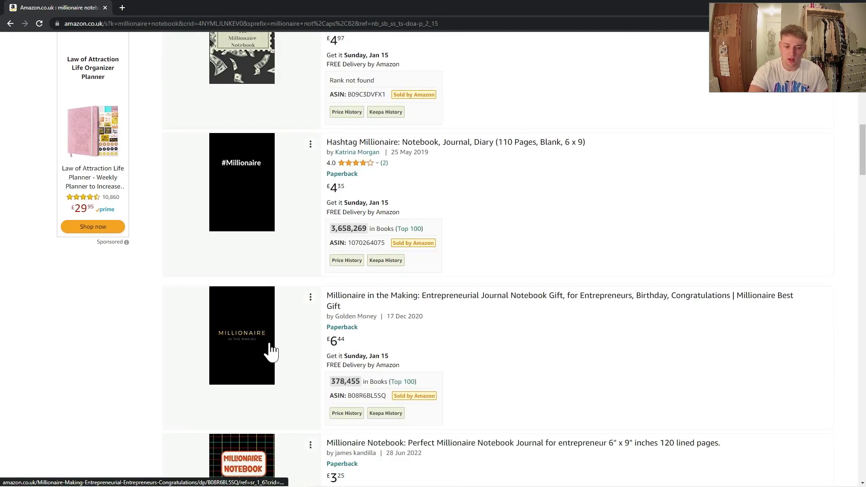
left_click_drag(329, 381, 360, 381)
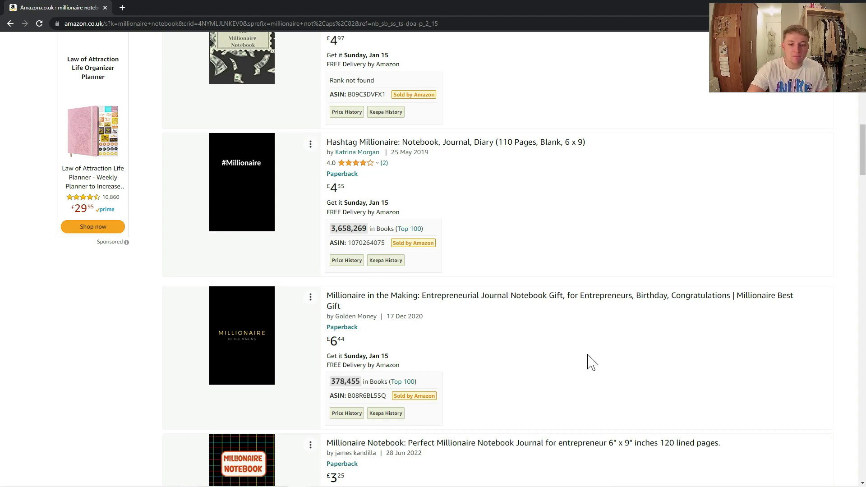
Compare the designs, prices and sales ranks of the listings in the millionaire notebook results.
scroll(592, 362, "up", 9)
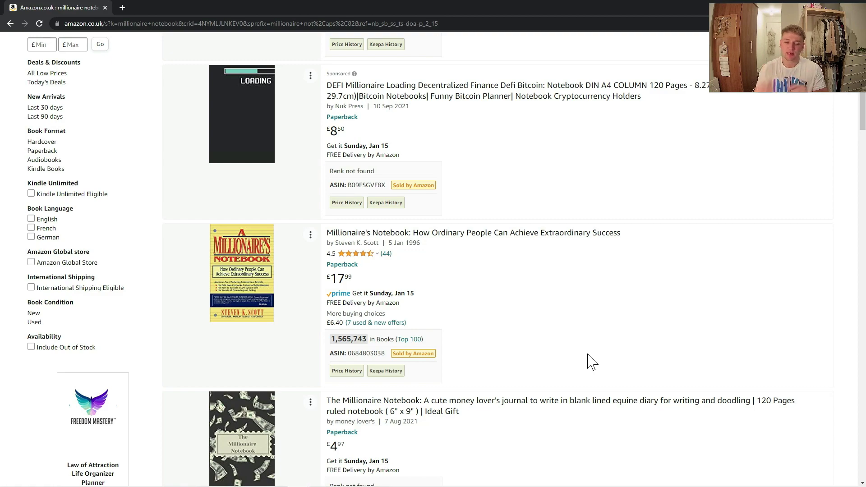
scroll(555, 334, "down", 6)
scroll(361, 302, "up", 4)
scroll(406, 288, "up", 10)
scroll(469, 302, "down", 3)
scroll(527, 333, "down", 6)
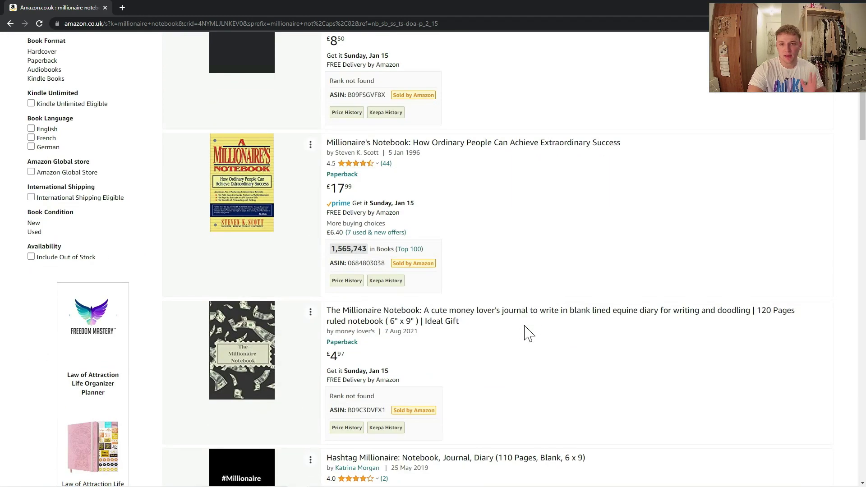
scroll(529, 333, "down", 6)
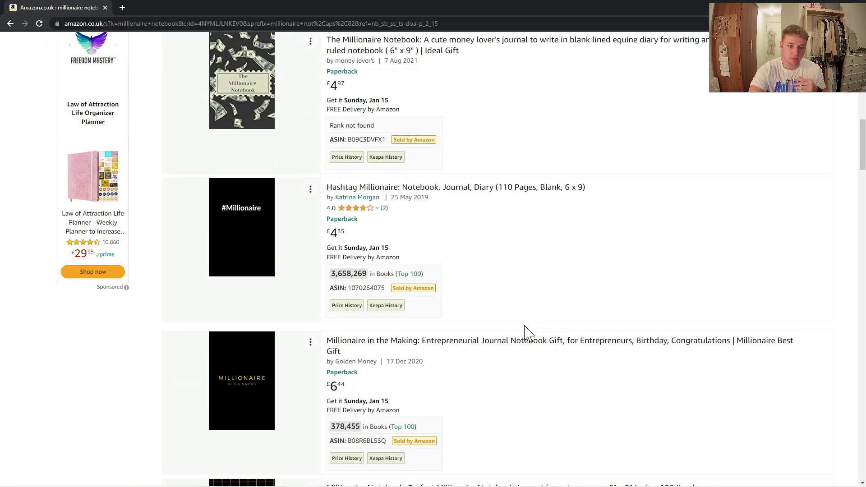
scroll(528, 332, "down", 2)
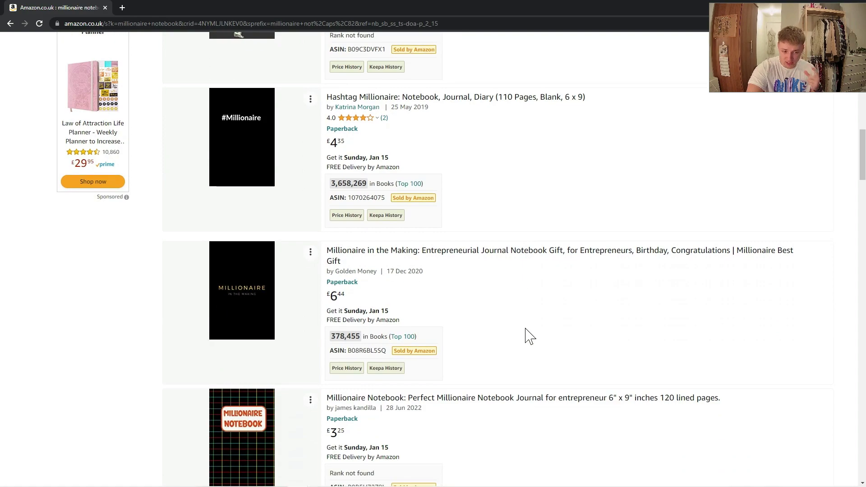
scroll(509, 207, "up", 19)
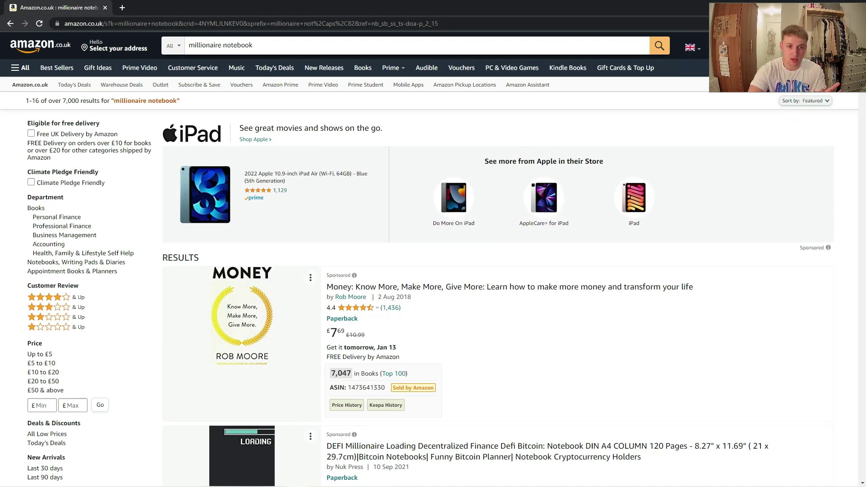
Search for "loading notebook" and review the covers and product details of the loading-themed notebooks.
left_click_drag(222, 45, 182, 46)
type("loading")
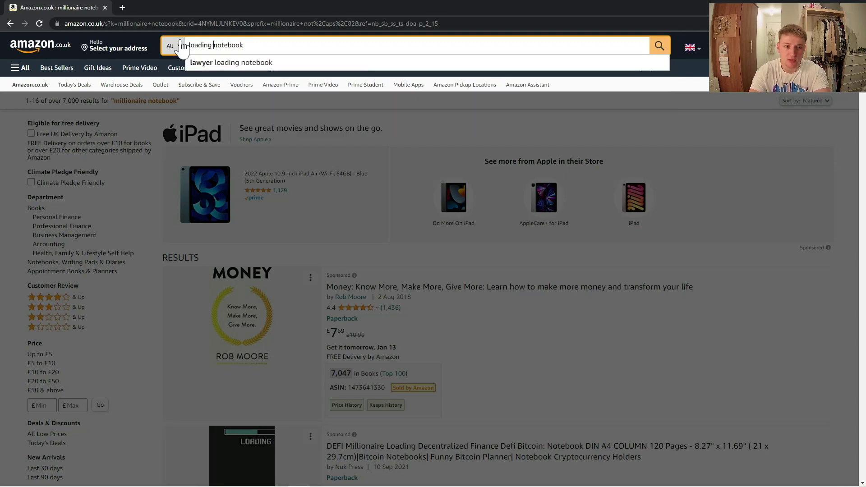
key("Return")
scroll(290, 178, "down", 10)
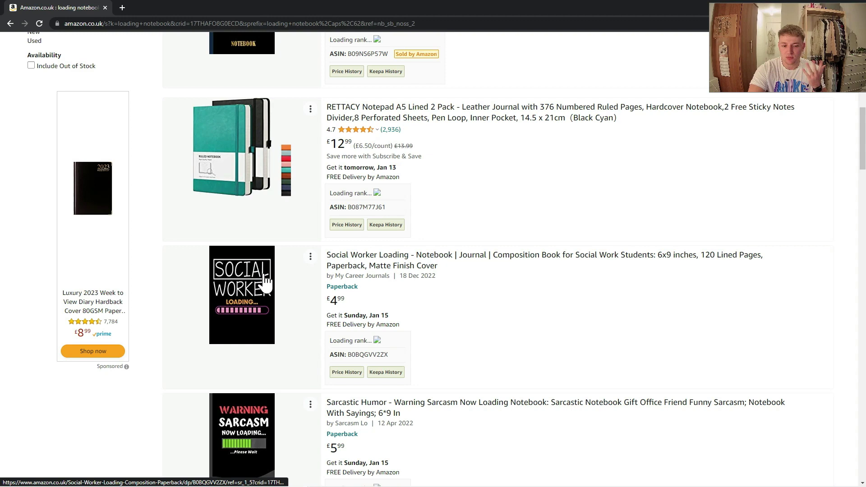
scroll(285, 277, "down", 1)
scroll(283, 270, "down", 2)
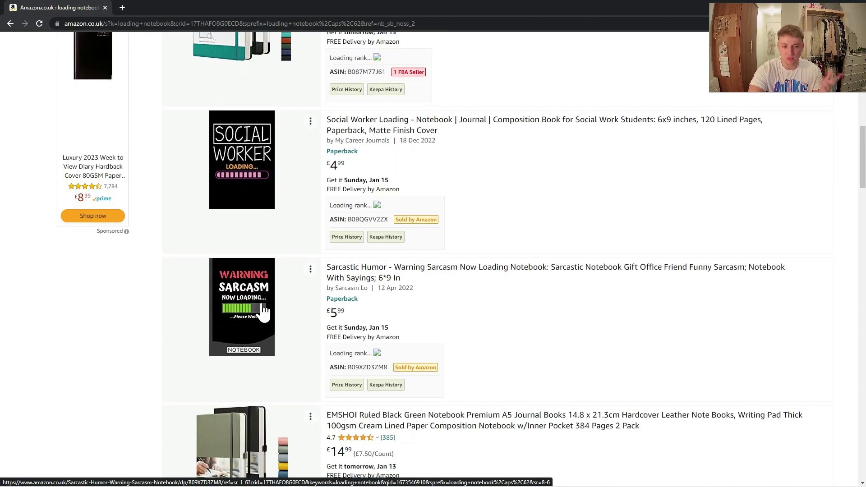
scroll(285, 321, "up", 1)
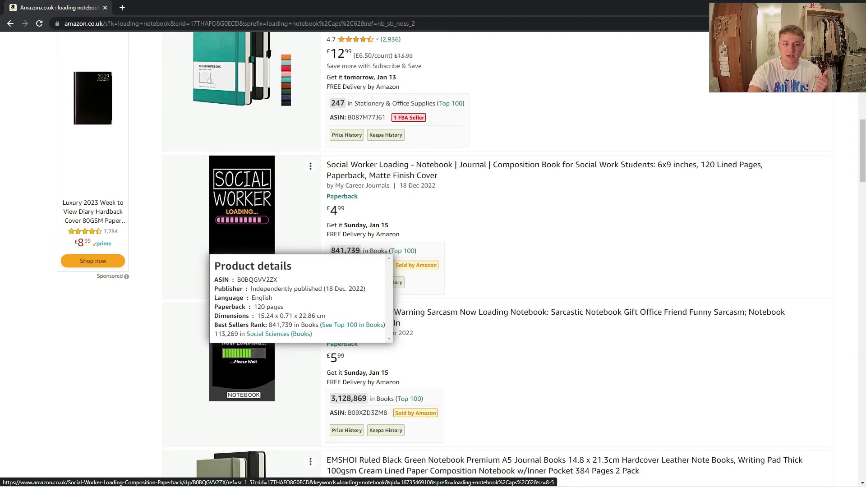
Return to the millionaire notebook results and inspect the DEFI Millionaire Loading notebook's cover, title and price.
scroll(285, 315, "up", 13)
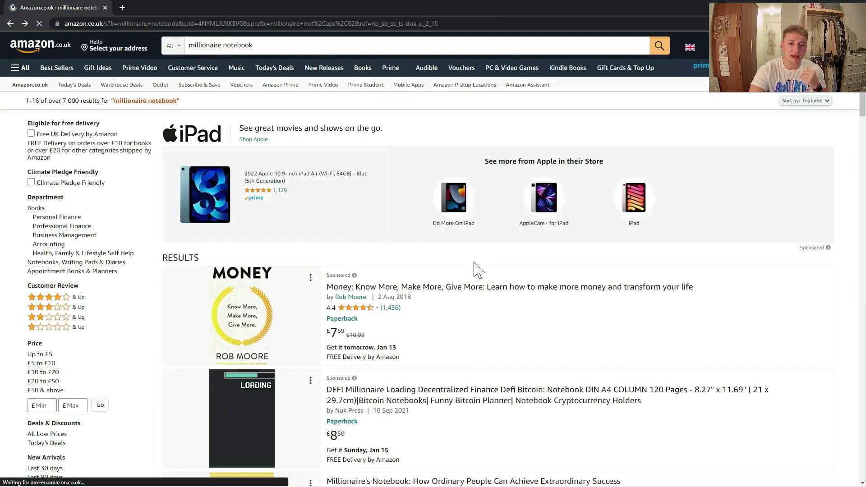
scroll(476, 271, "down", 3)
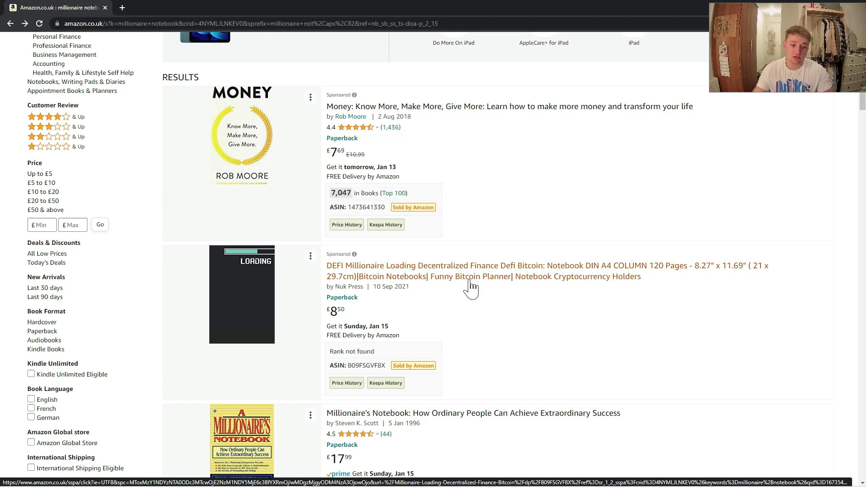
scroll(467, 288, "down", 5)
scroll(487, 299, "up", 7)
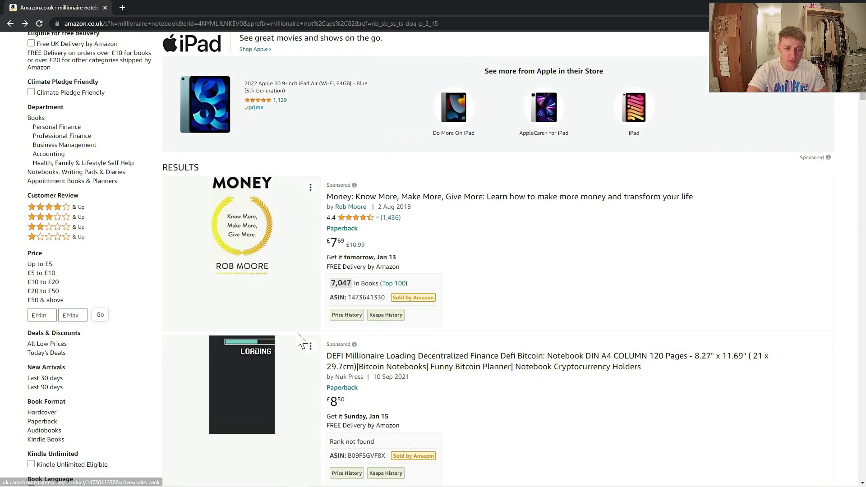
scroll(512, 372, "down", 2)
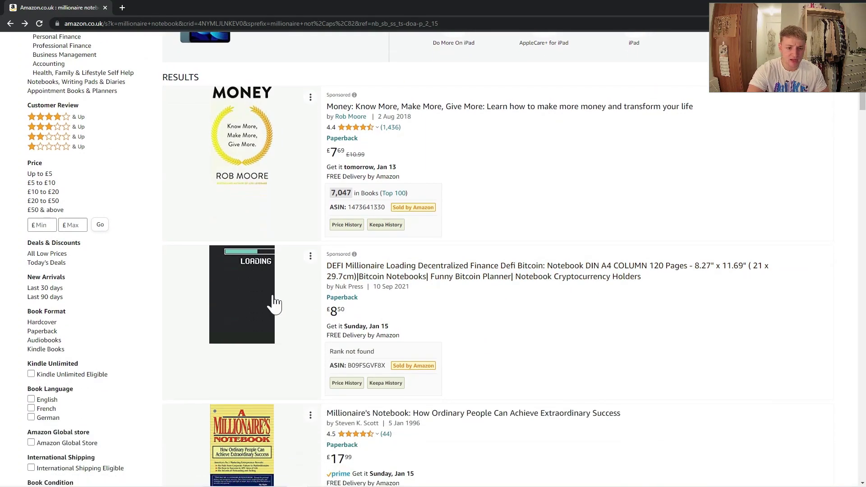
double_click(337, 311)
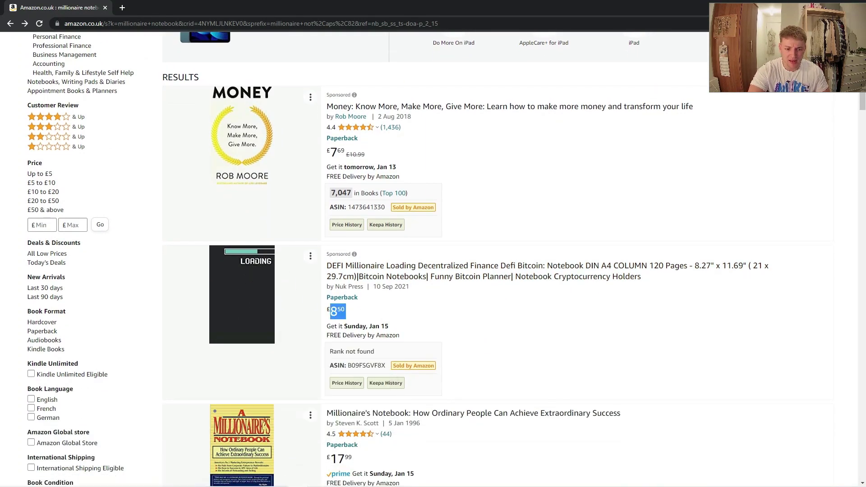
left_click_drag(325, 263, 512, 329)
left_click(589, 344)
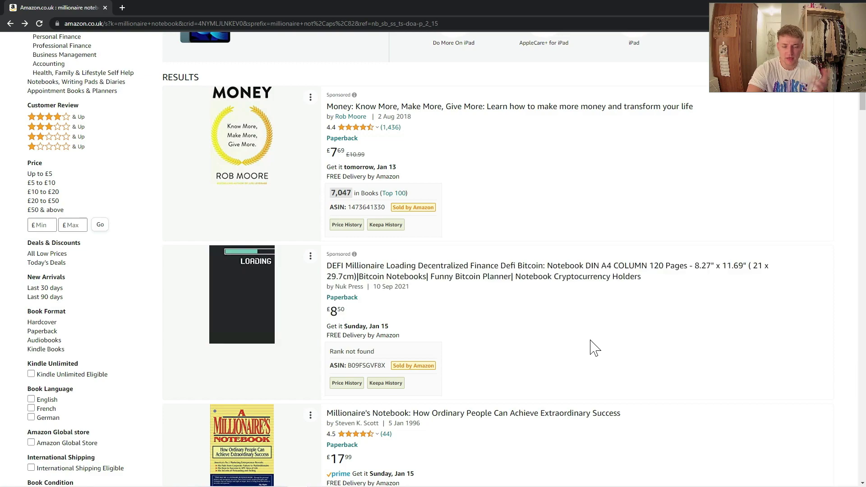
Look through more millionaire notebook listings, checking the sales ranks and covers of the Millionaire in the Making journals.
scroll(593, 354, "down", 7)
scroll(595, 359, "down", 20)
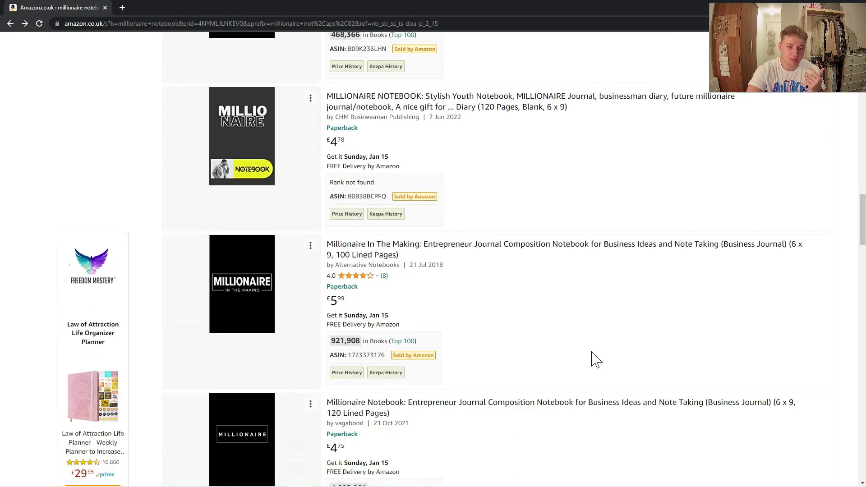
scroll(592, 360, "up", 5)
scroll(585, 364, "up", 7)
scroll(547, 328, "up", 3)
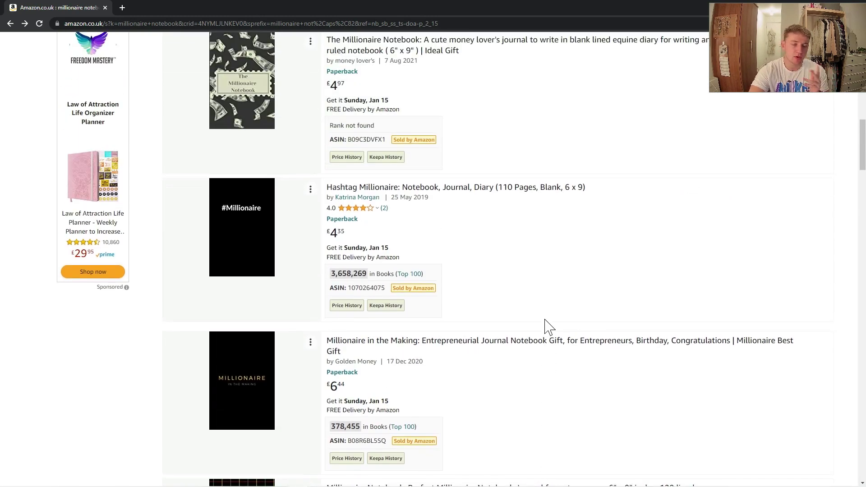
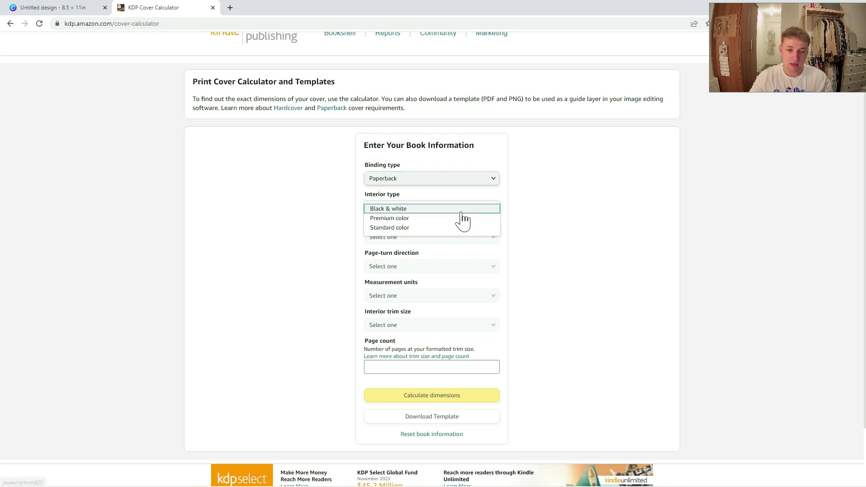
Set the paperback's interior type to Black & white, paper type to White paper and page-turn direction to Left to Right.
left_click(460, 210)
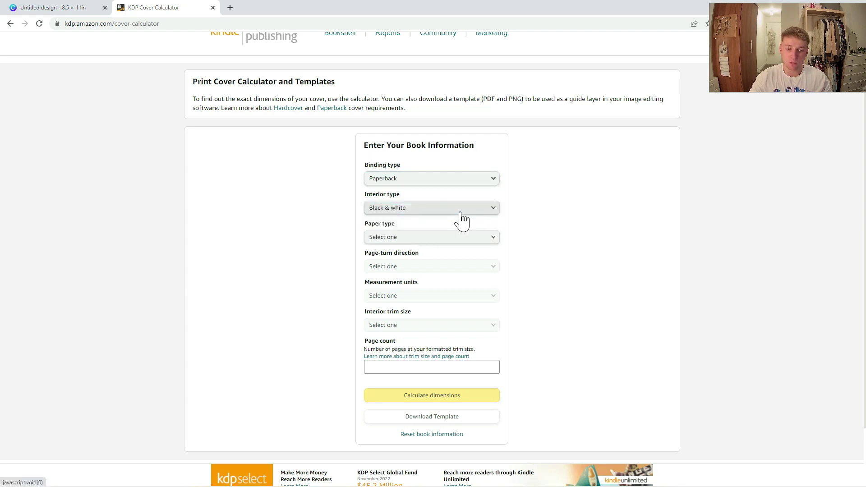
left_click(462, 238)
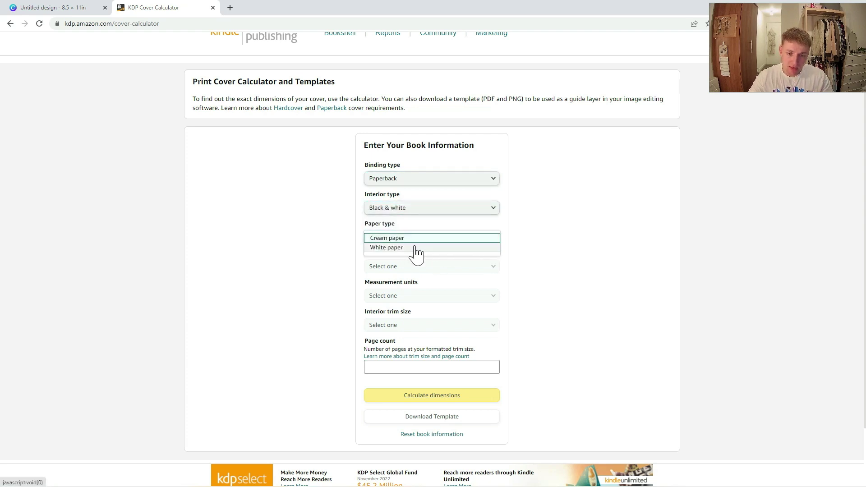
left_click(435, 247)
left_click(429, 266)
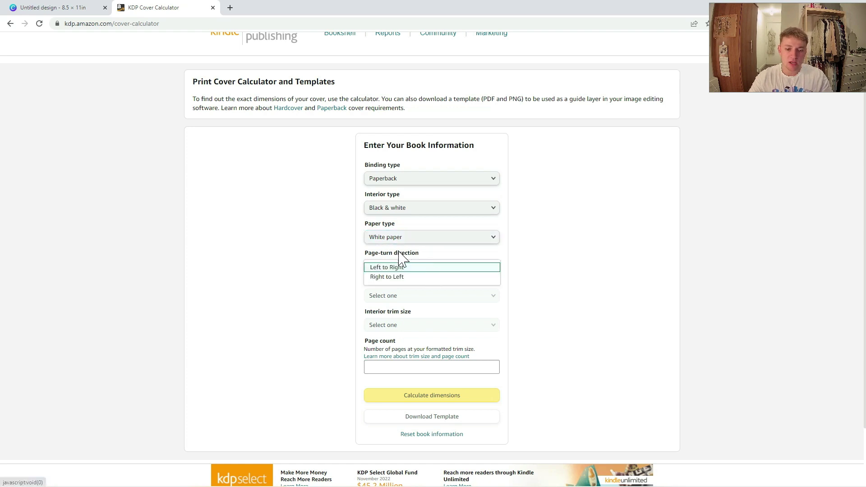
left_click_drag(415, 253, 366, 257)
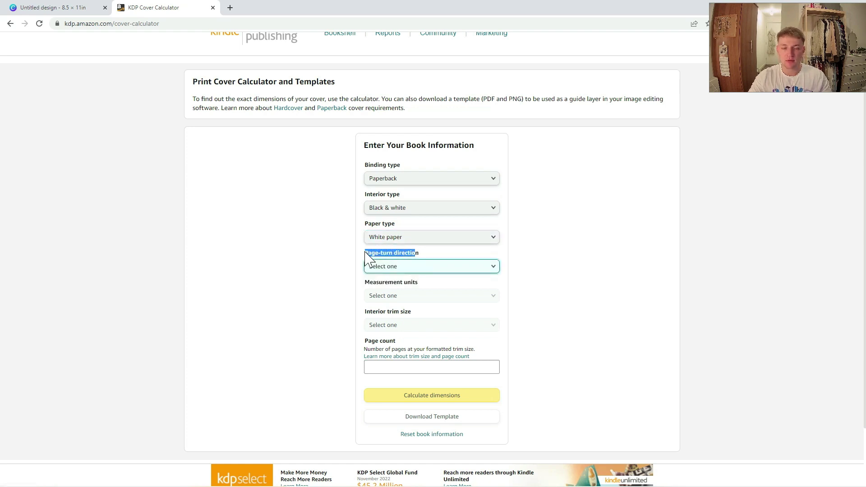
left_click(386, 269)
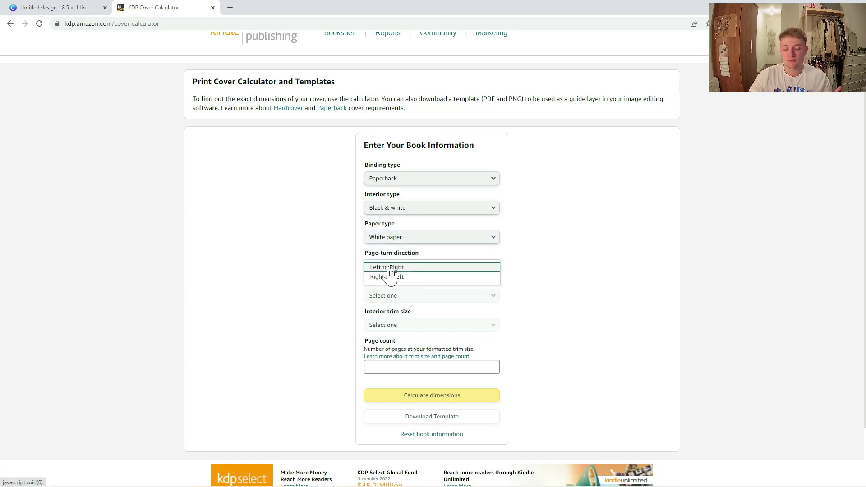
left_click(388, 267)
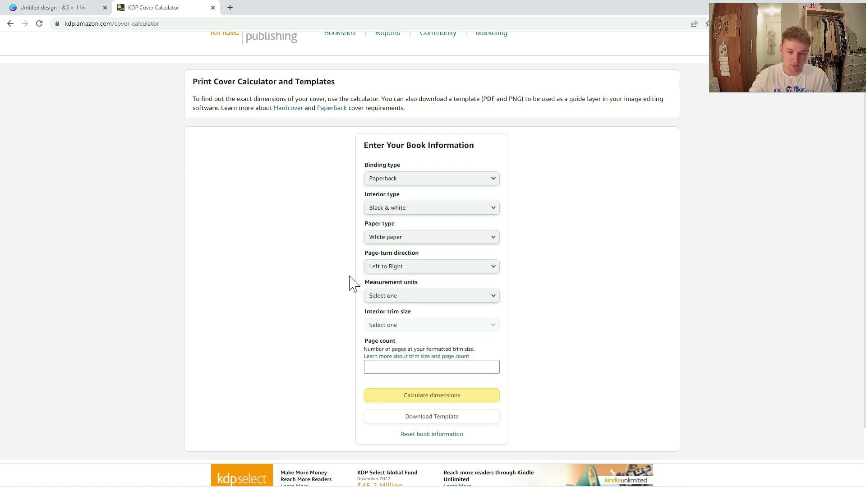
Set the units to inches, trim size to 8.5 x 11 in and page count to 120, and calculate the cover dimensions.
left_click(393, 297)
left_click(392, 297)
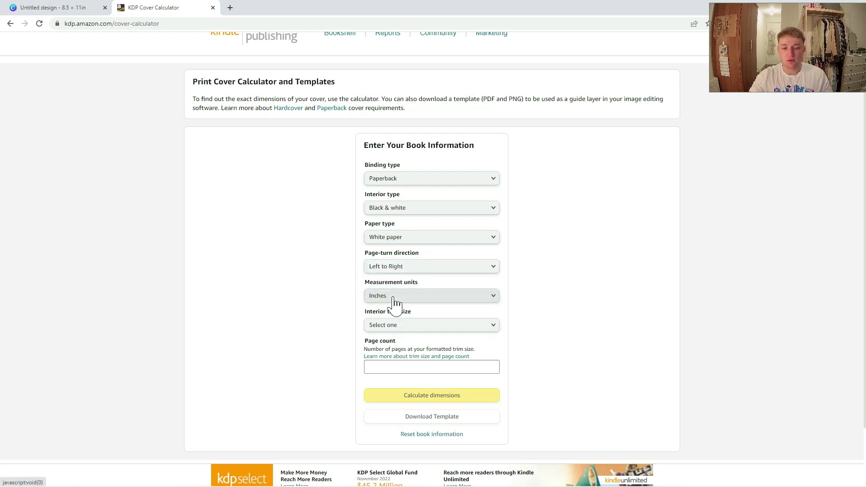
left_click(403, 325)
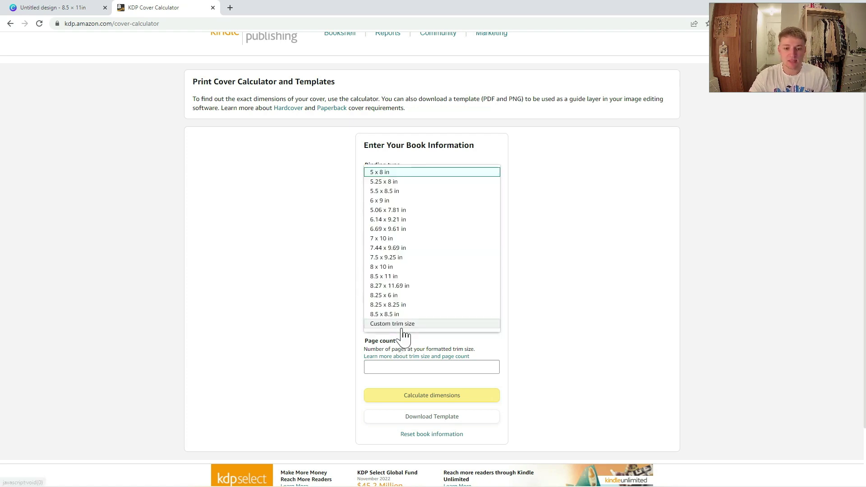
left_click(392, 276)
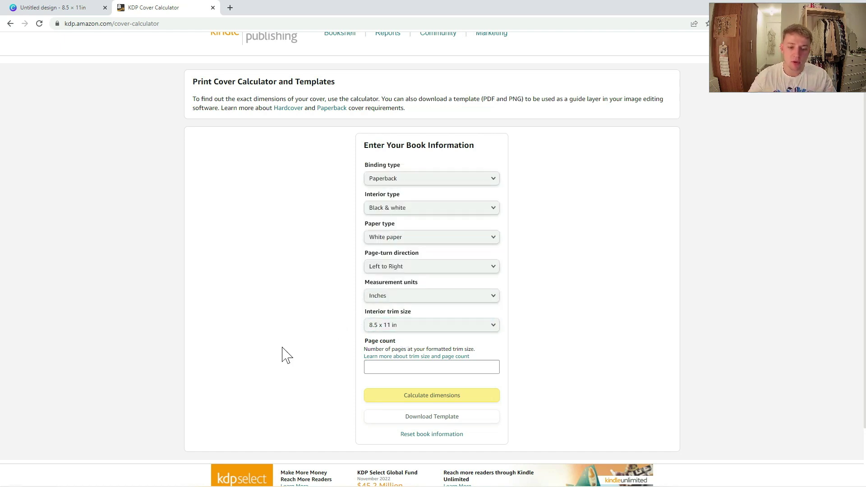
left_click(486, 367)
type("120")
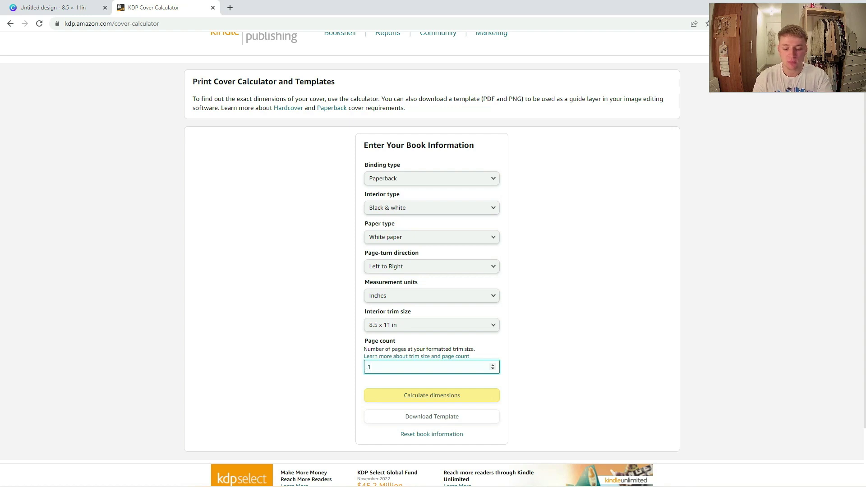
left_click(496, 336)
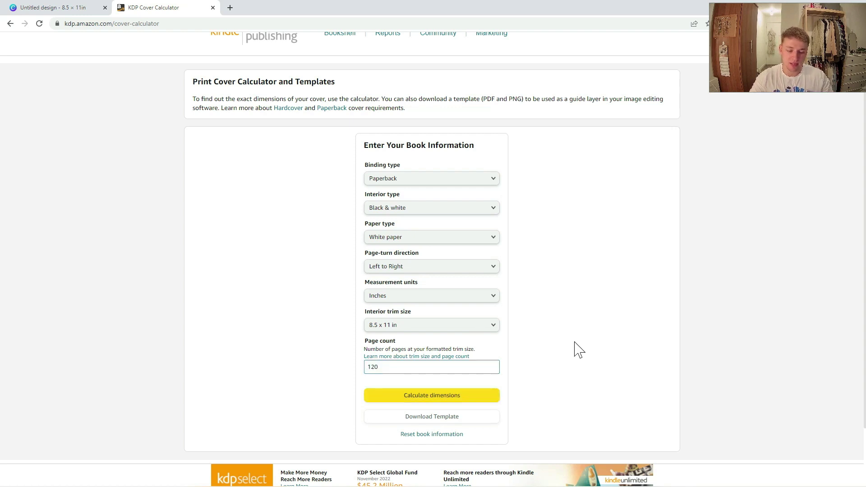
left_click(488, 396)
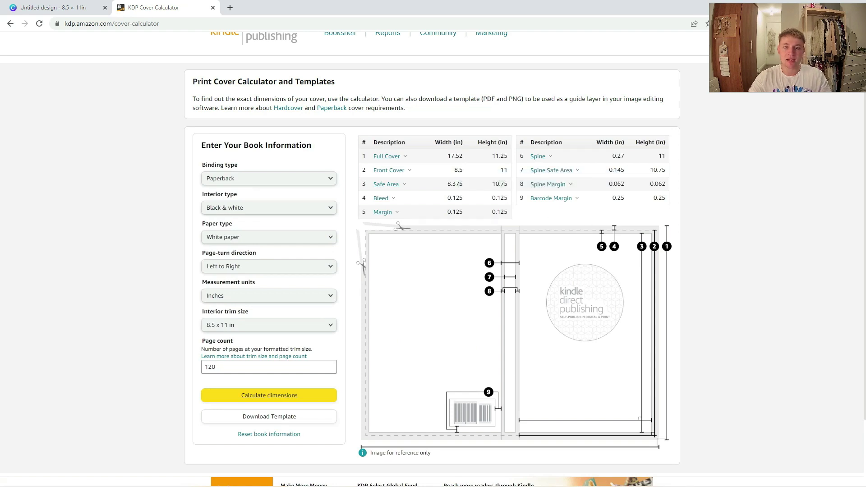
Check the width and height given for the full cover in the calculated dimensions.
left_click_drag(450, 156, 506, 156)
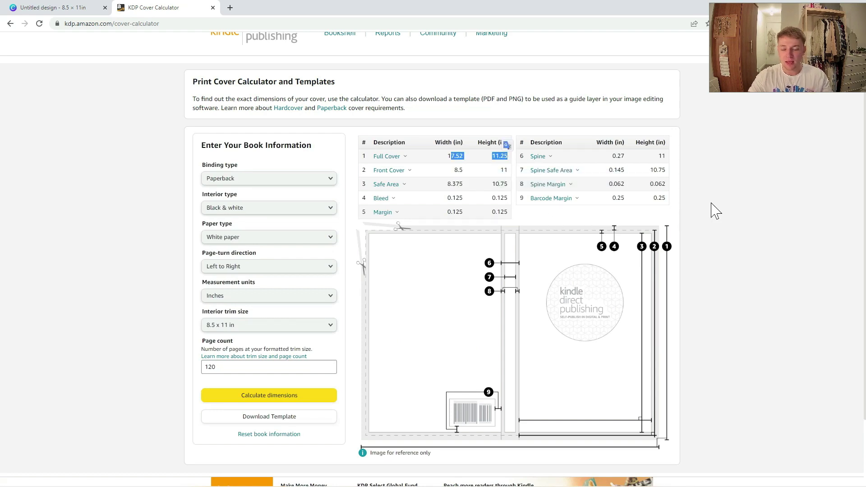
left_click(715, 225)
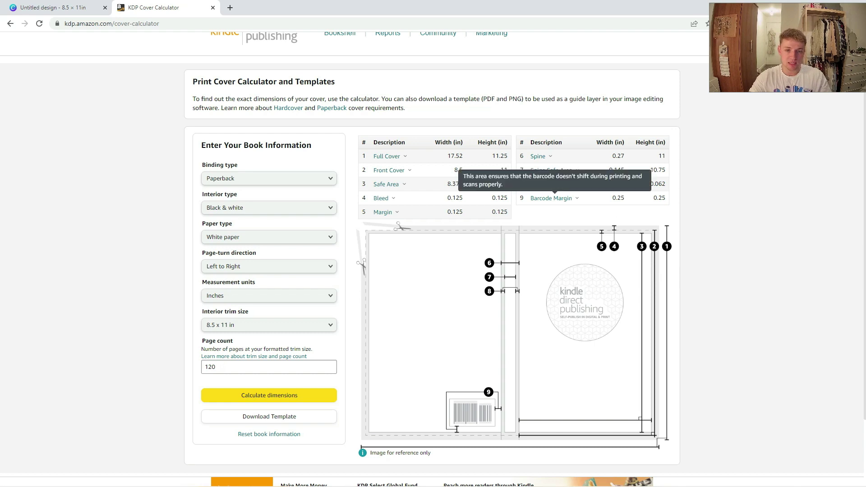
double_click(455, 156)
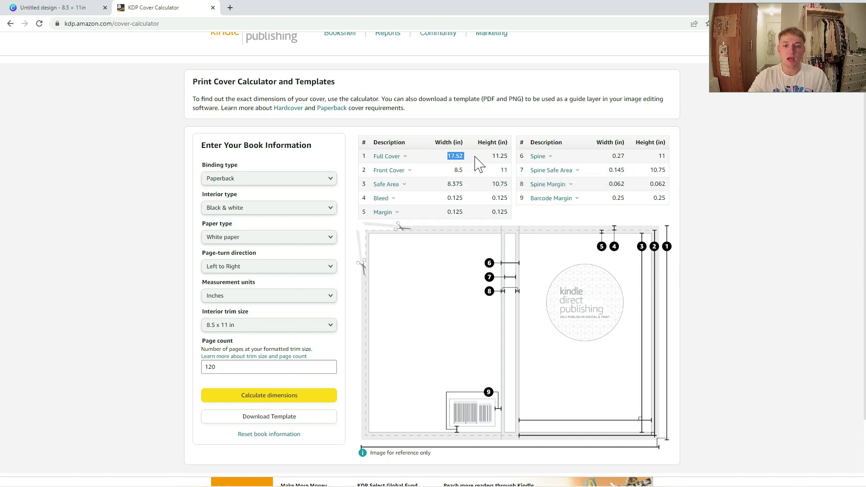
left_click_drag(456, 156, 491, 159)
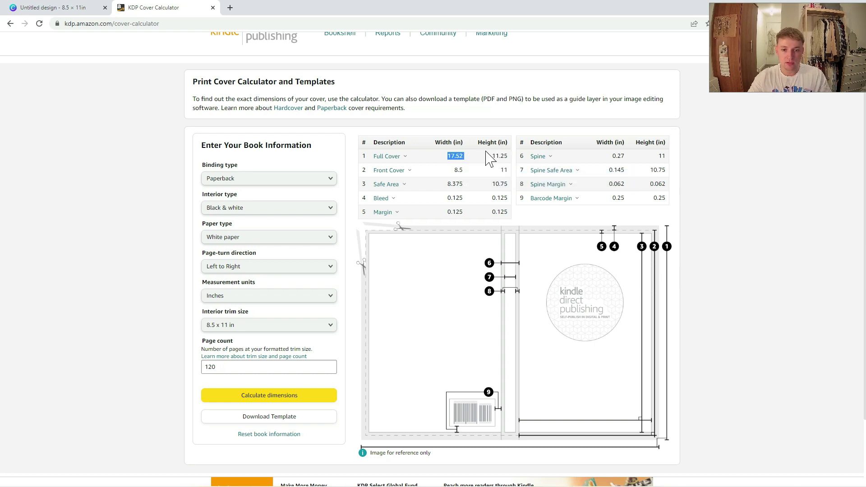
Switch to the Canva design and resize it to 17.52 × 11.25 in, checking the size against the KDP calculator.
left_click(51, 8)
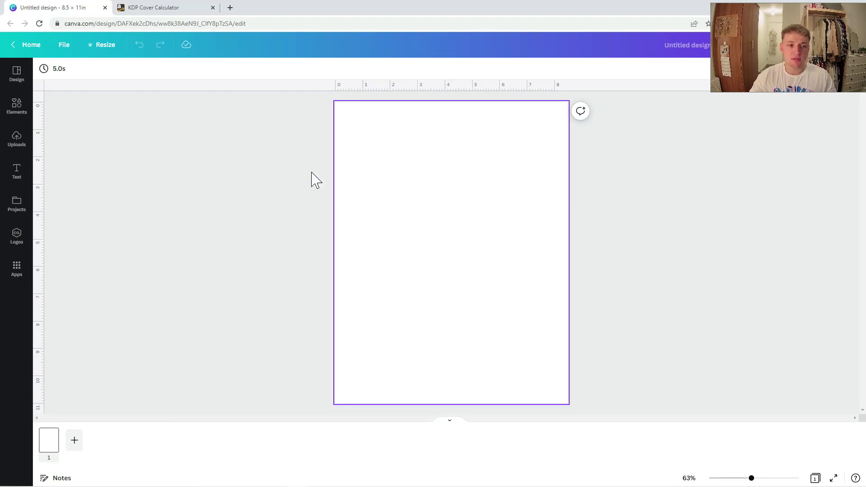
left_click(106, 46)
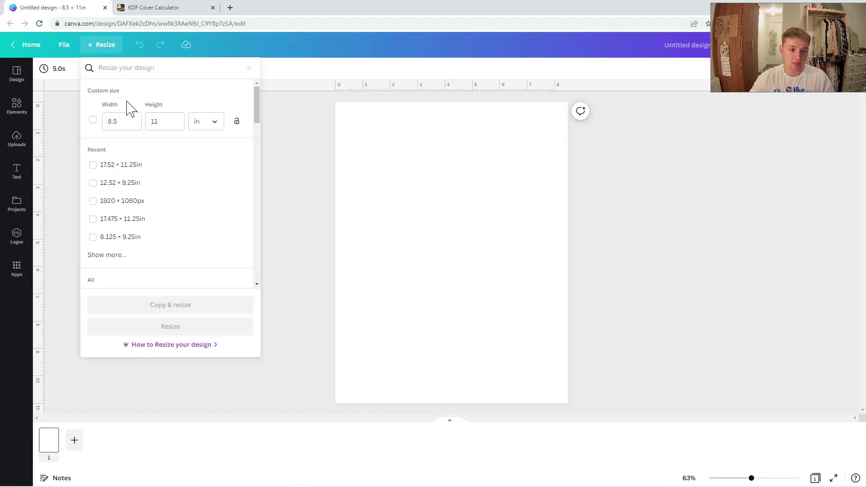
left_click(121, 121)
type("1")
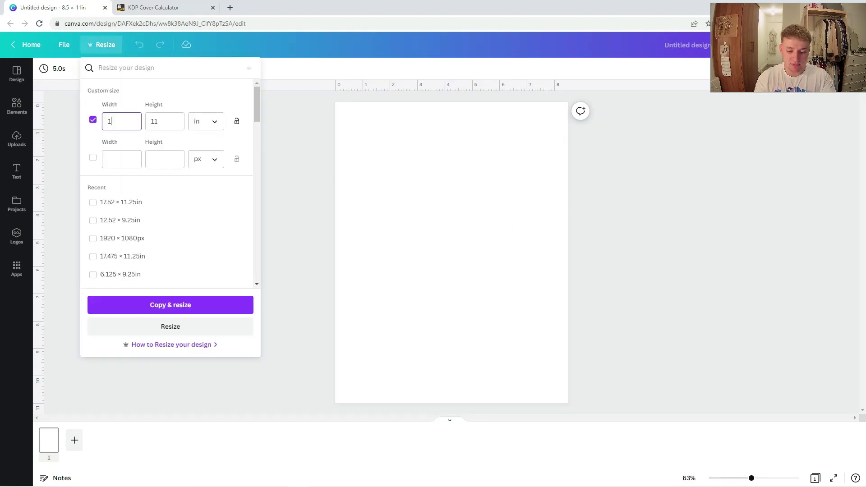
type("7.52")
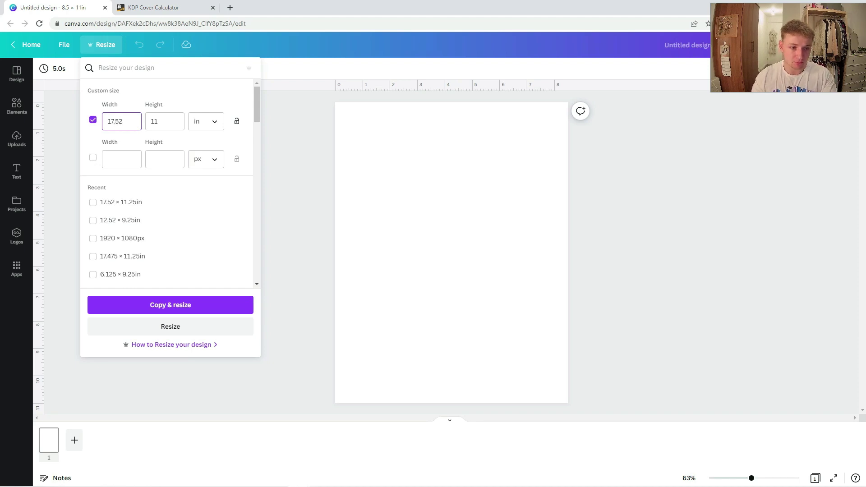
left_click(160, 123)
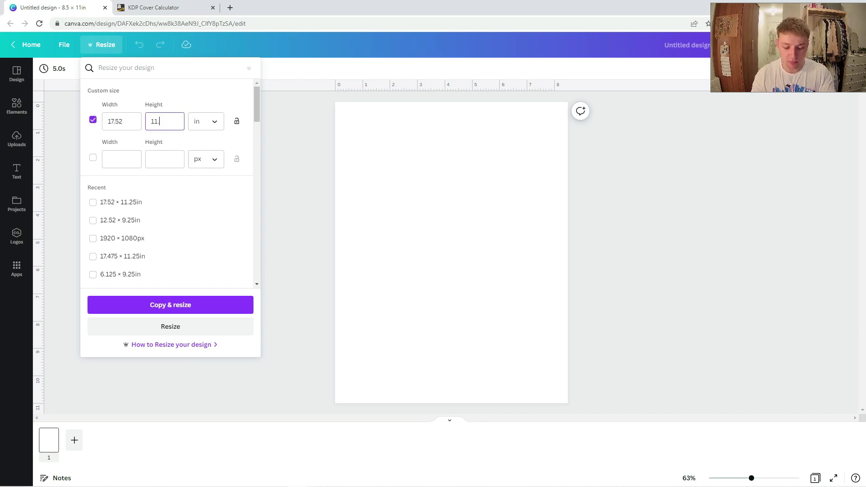
type(".25")
left_click(176, 7)
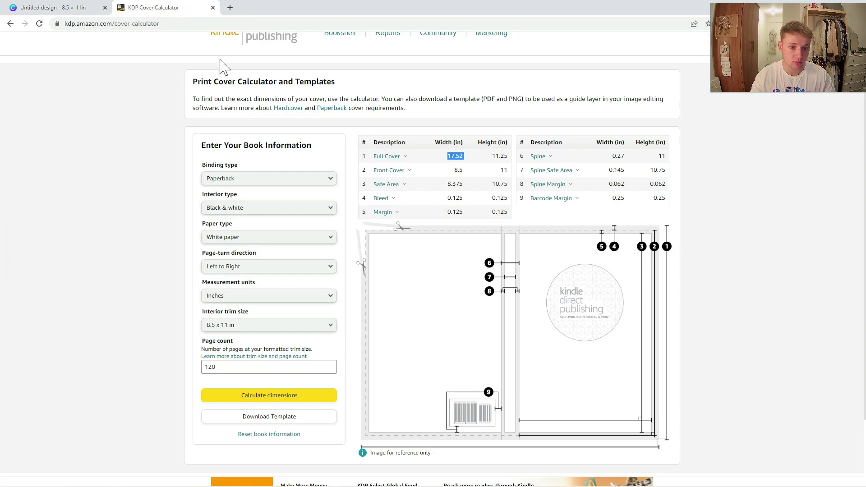
left_click(60, 7)
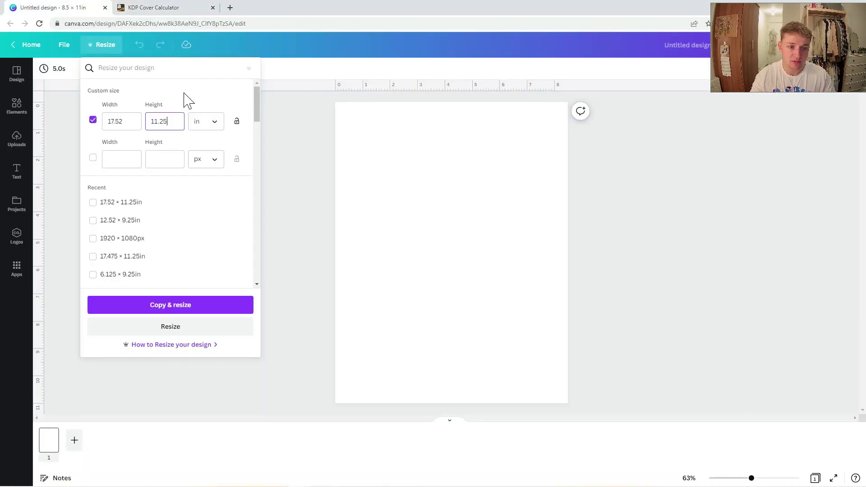
left_click(194, 326)
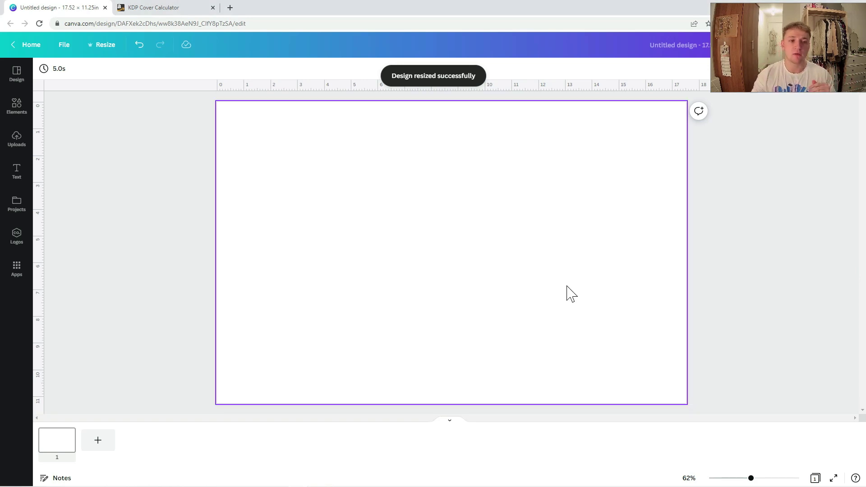
Return to the KDP Cover Calculator and download the cover template.
left_click(149, 7)
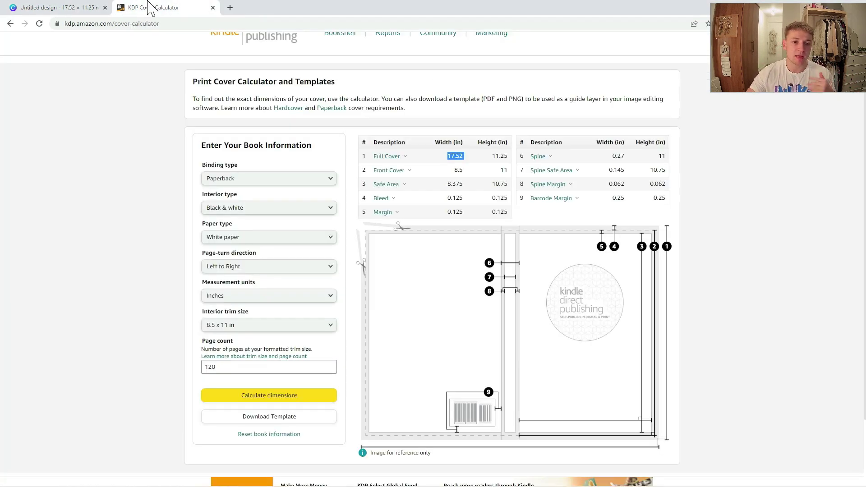
left_click(311, 419)
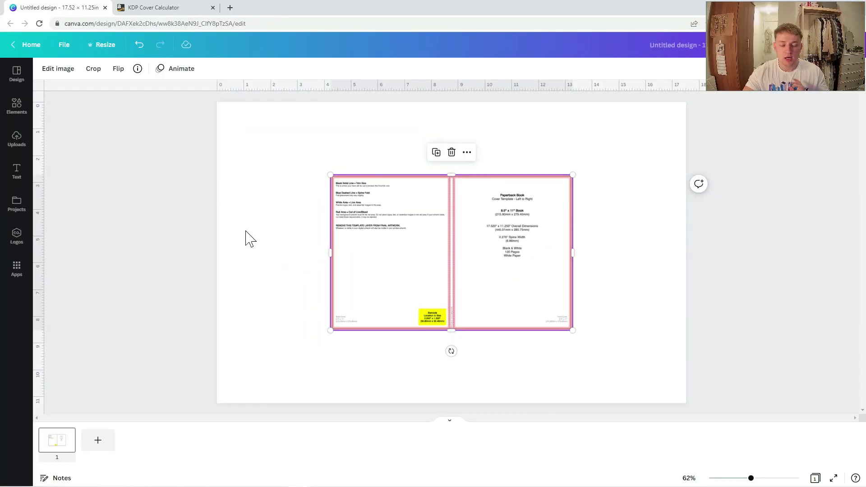
Align the cover template image with the page's upper-left corner in Canva and scale it to fill the whole page.
left_click(250, 239)
left_click(341, 216)
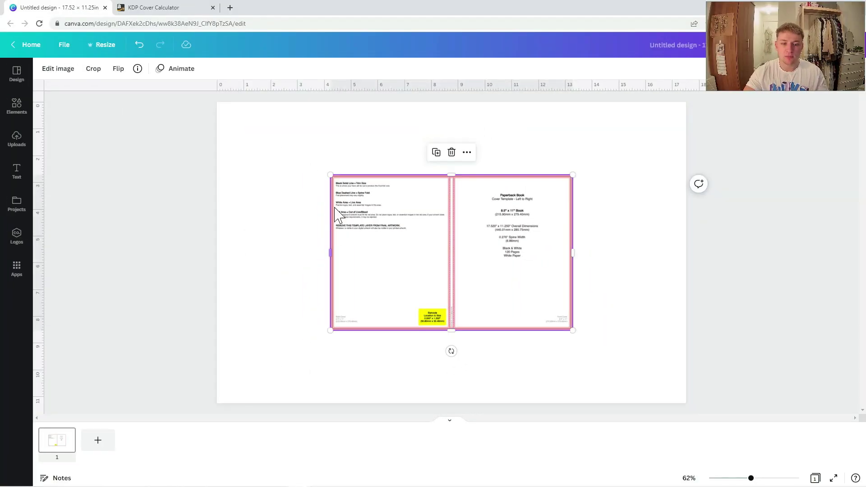
left_click_drag(331, 175, 300, 155)
left_click(278, 239)
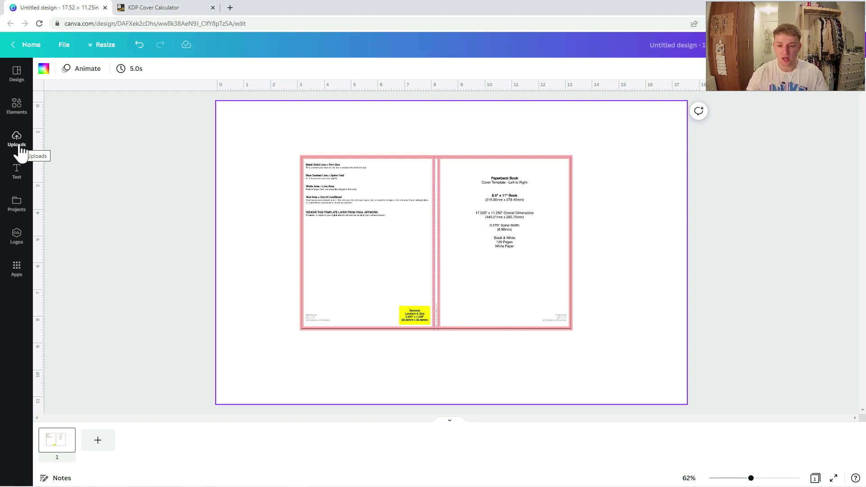
left_click(339, 227)
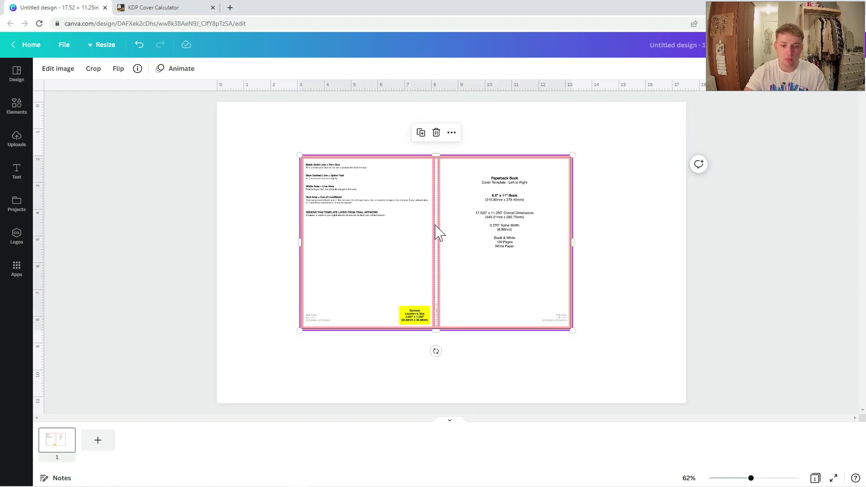
left_click_drag(435, 228, 352, 175)
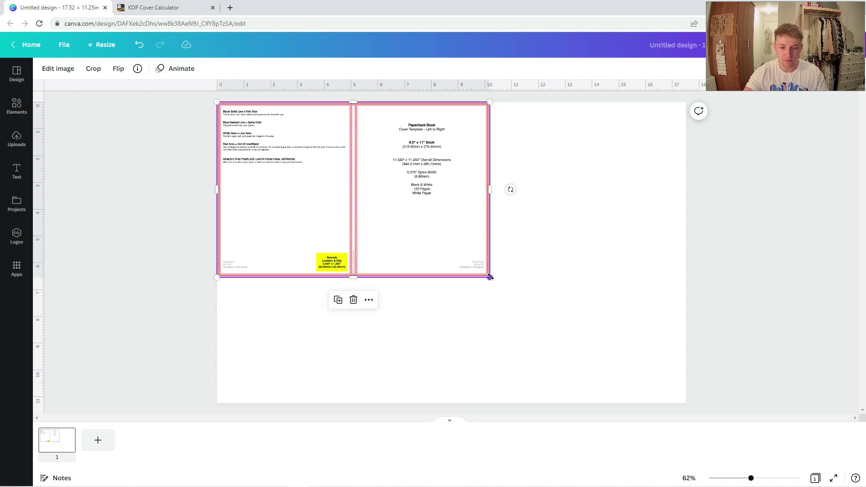
left_click_drag(490, 277, 692, 394)
left_click(732, 362)
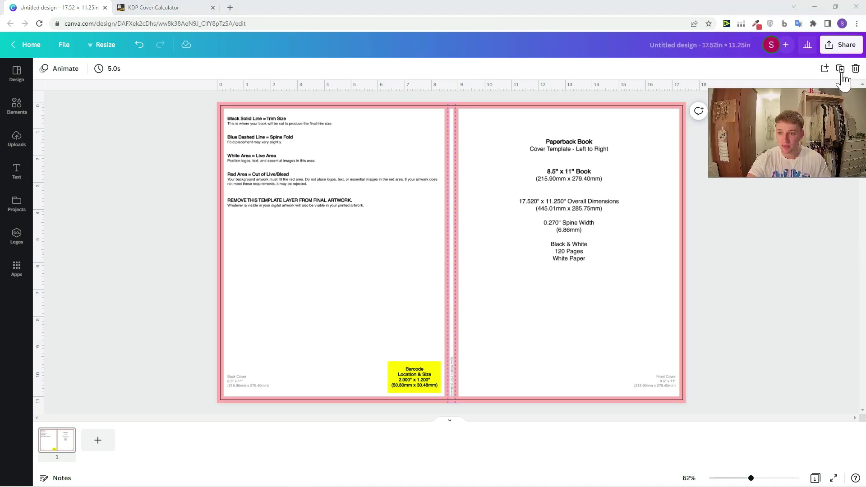
Lock the cover template image so it stays fixed on the page.
left_click(575, 219)
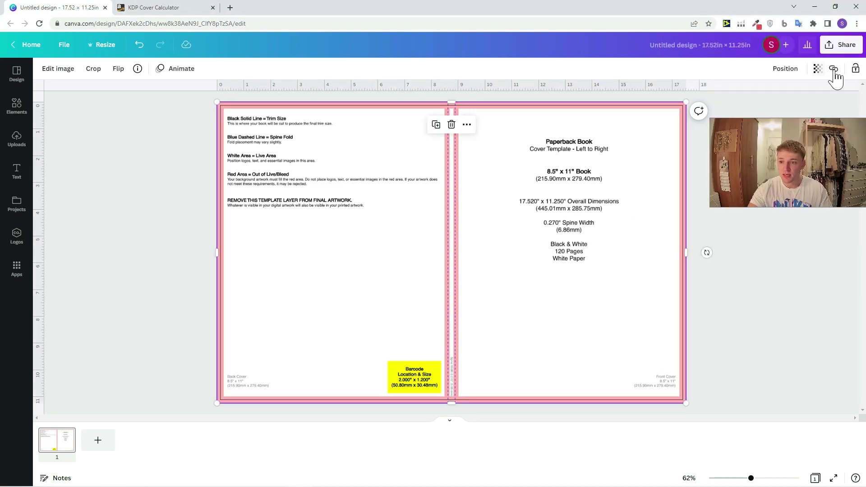
left_click(855, 68)
left_click_drag(498, 286, 397, 218)
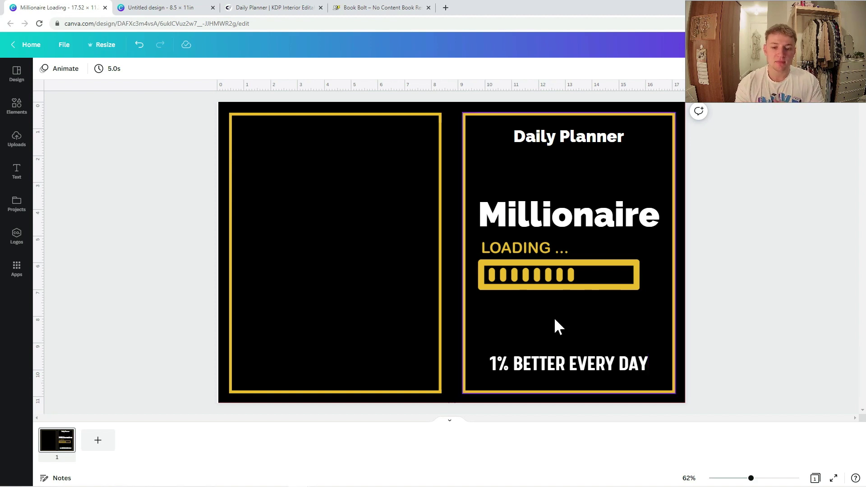
left_click(411, 278)
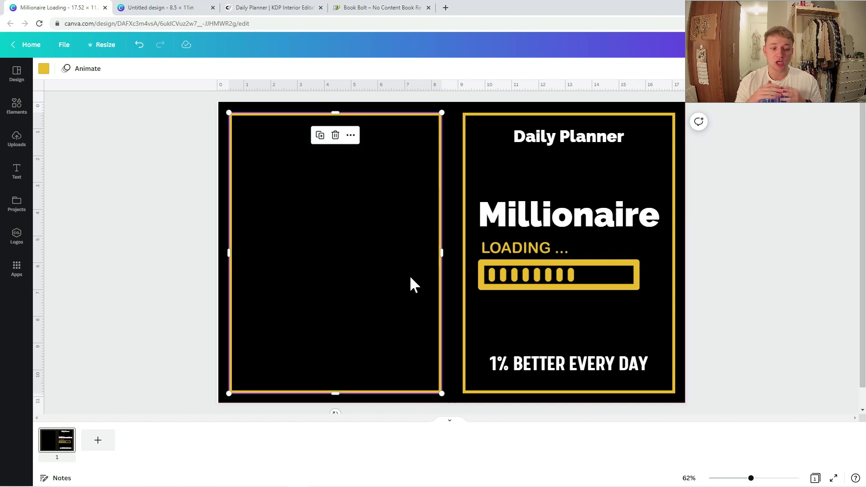
left_click(710, 262)
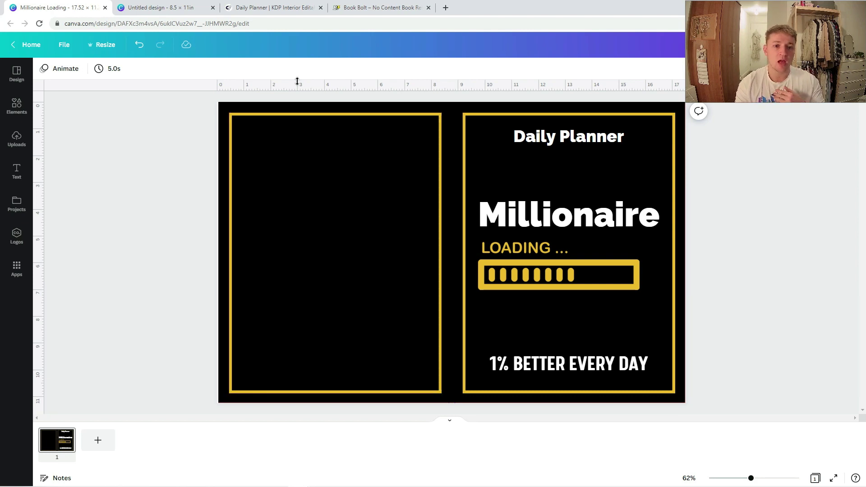
Switch to Creative Fabrica and review the subscription offer and the Daily Planner KDP interior listing.
left_click(283, 8)
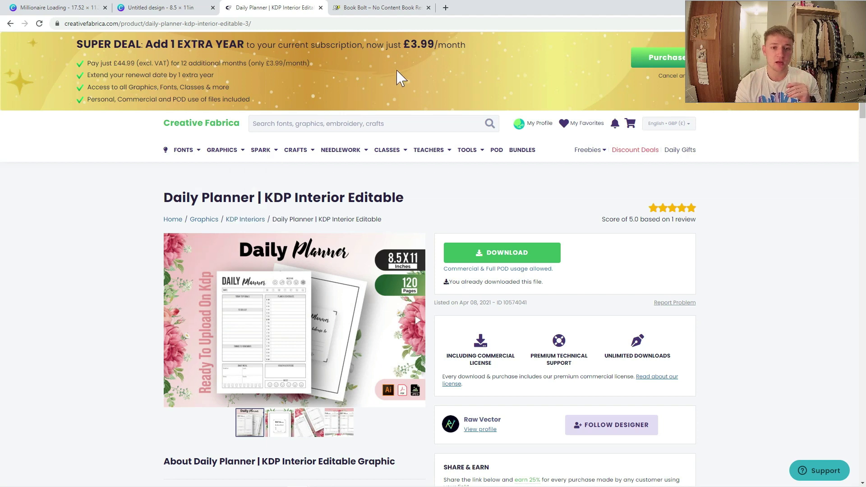
left_click_drag(404, 45, 438, 50)
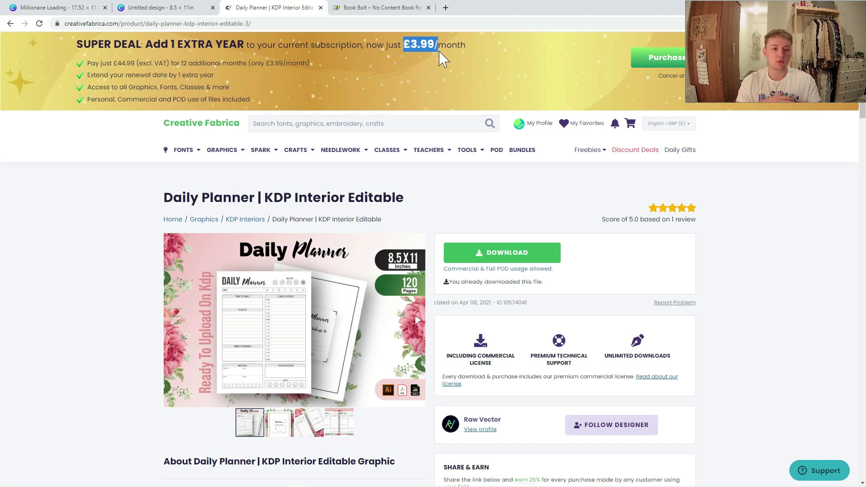
left_click(104, 235)
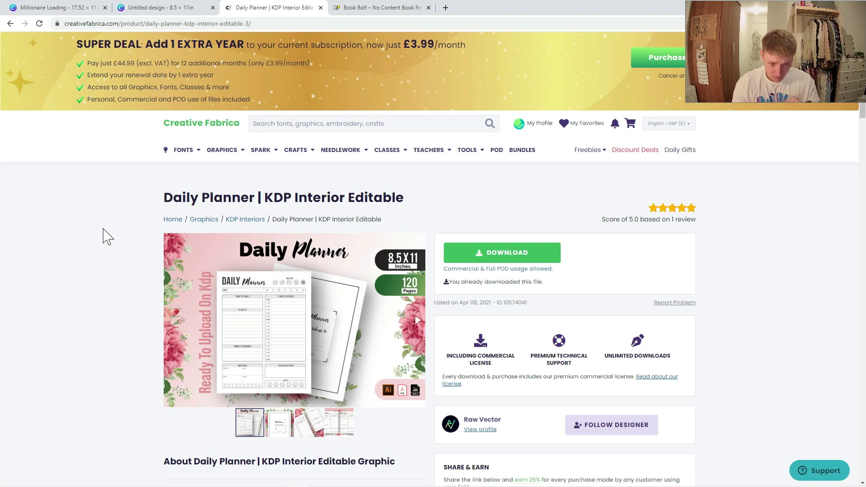
scroll(104, 235, "down", 1)
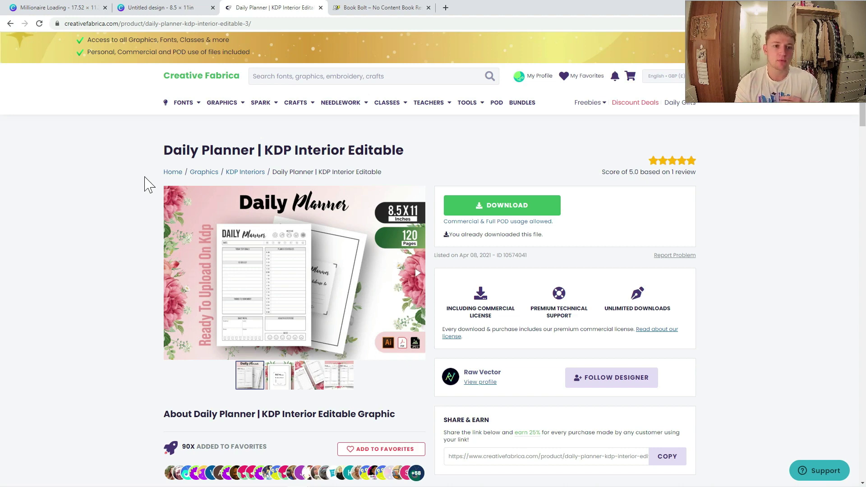
left_click(53, 8)
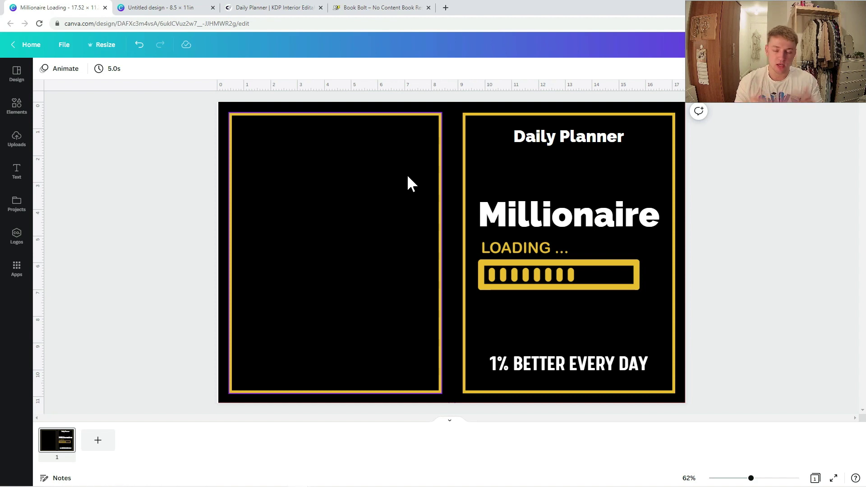
left_click(502, 163)
left_click(702, 223)
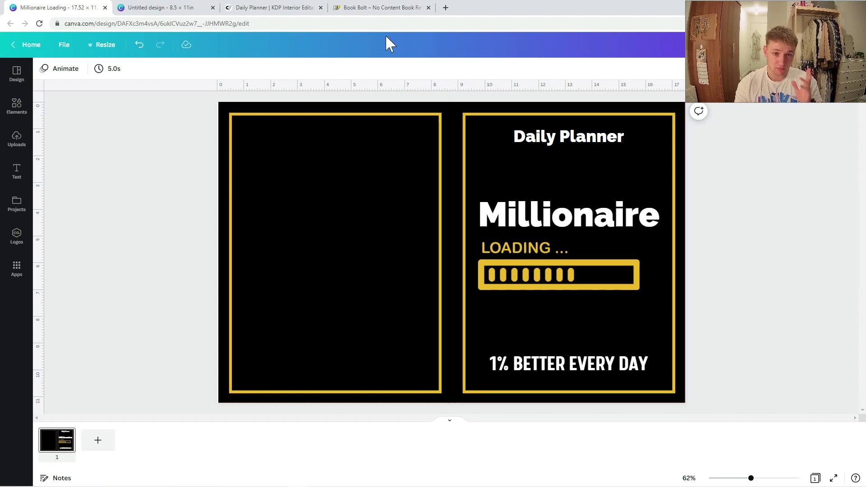
Switch to the Book Bolt website, open its Interior Wizard and browse the available interior templates.
left_click(364, 2)
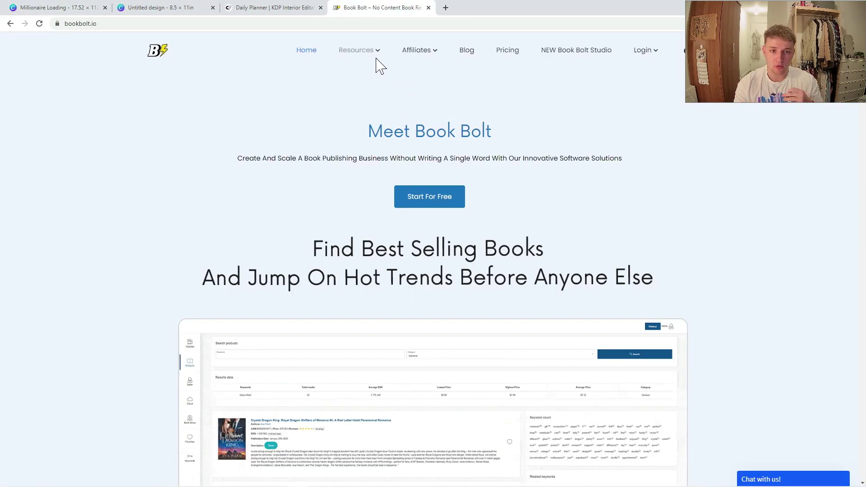
mouse_move(376, 59)
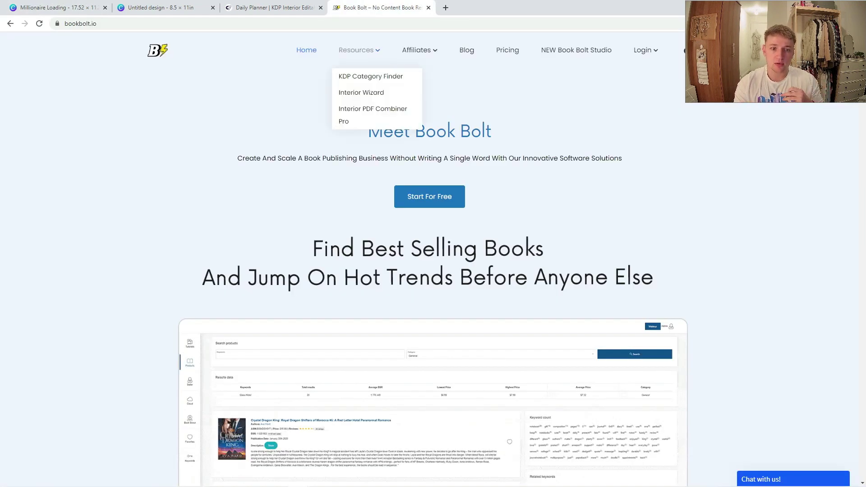
left_click(385, 95)
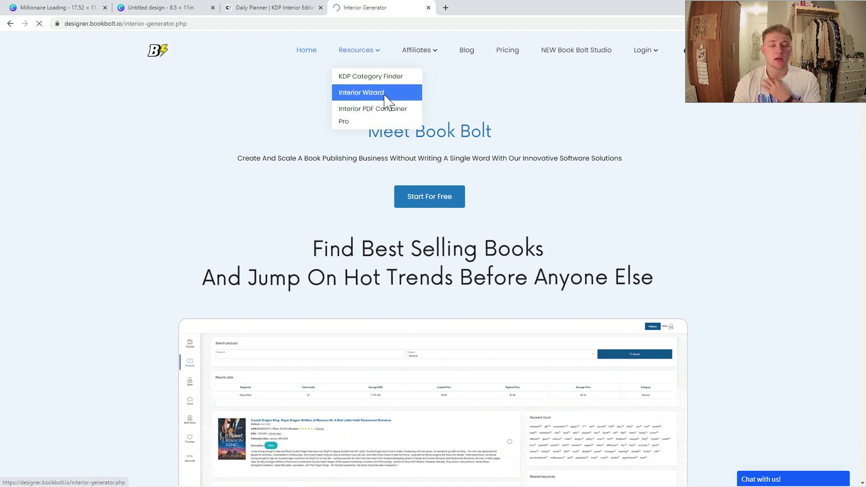
scroll(164, 215, "down", 6)
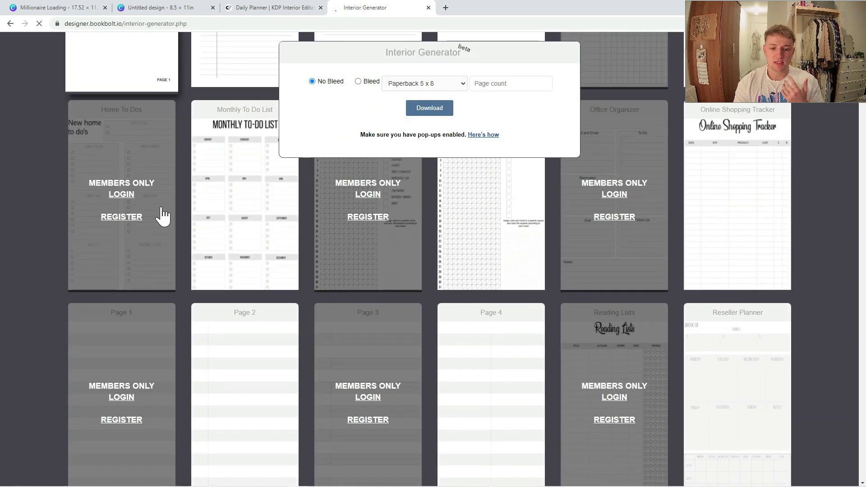
scroll(163, 215, "up", 6)
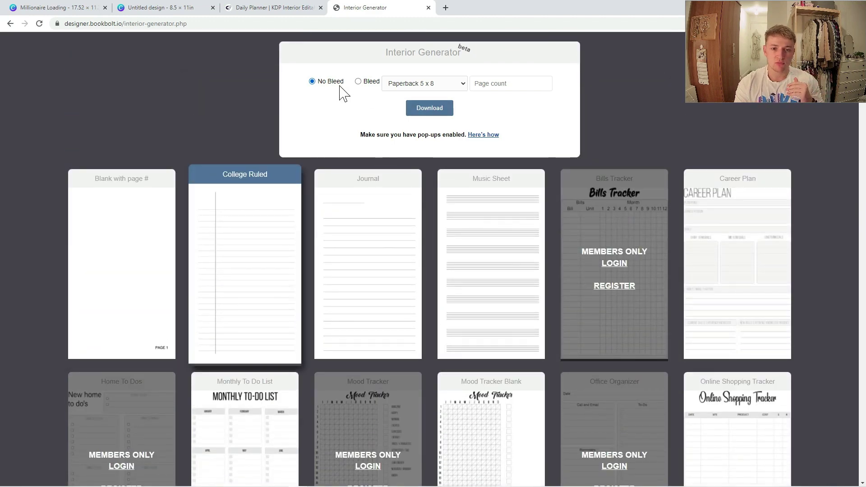
Set the generated interior to Bleed with the Paperback 8.5 x 11 trim size.
left_click(358, 81)
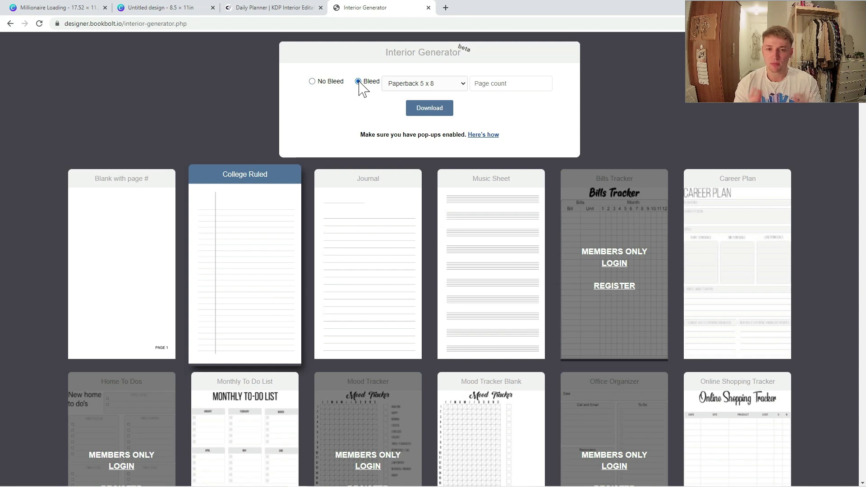
left_click(431, 83)
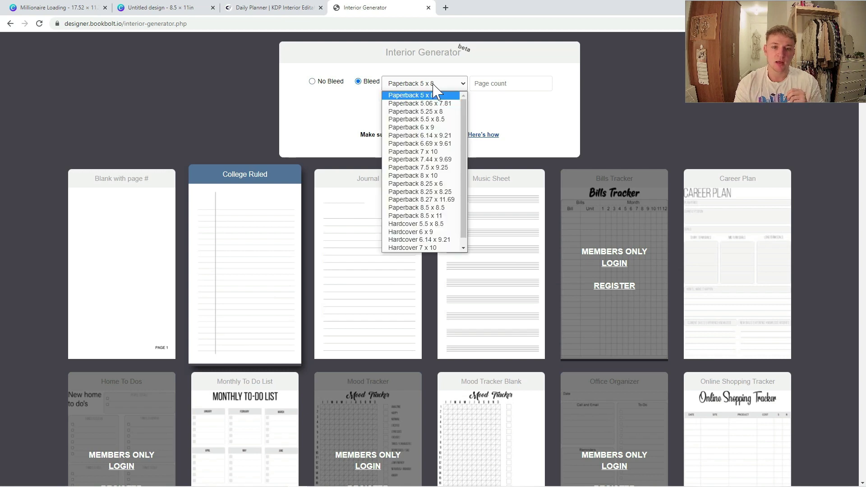
left_click(435, 216)
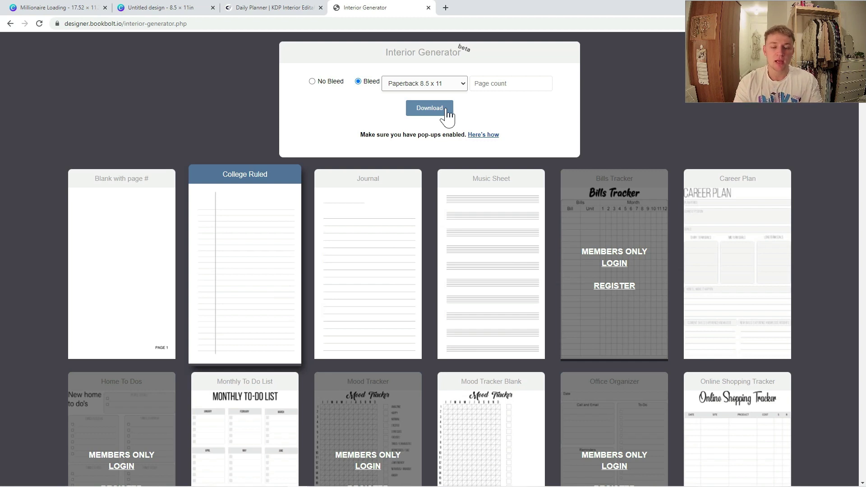
Compare the Daily Planner listing on Creative Fabrica with the planner page shown on the back cover in Canva.
left_click(73, 9)
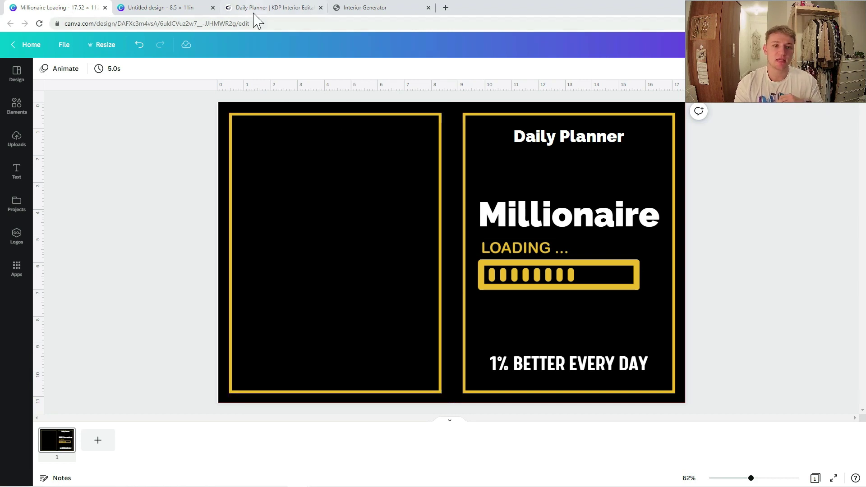
left_click(266, 7)
mouse_move(265, 126)
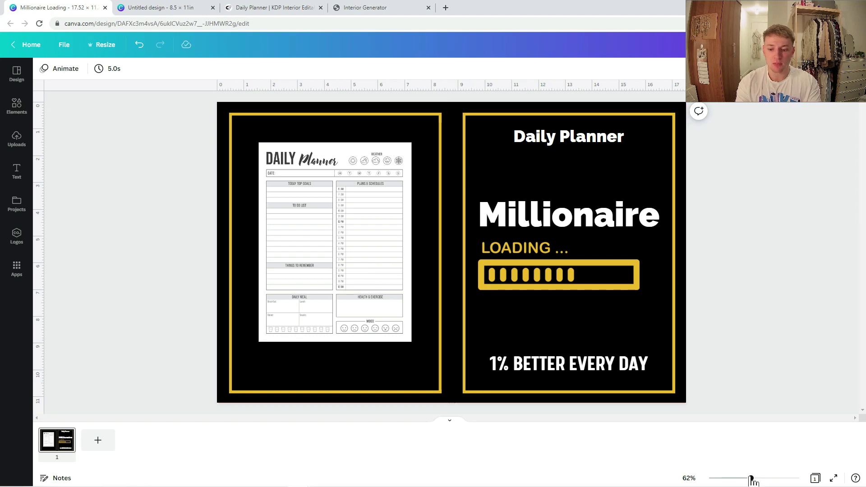
left_click_drag(750, 478, 760, 478)
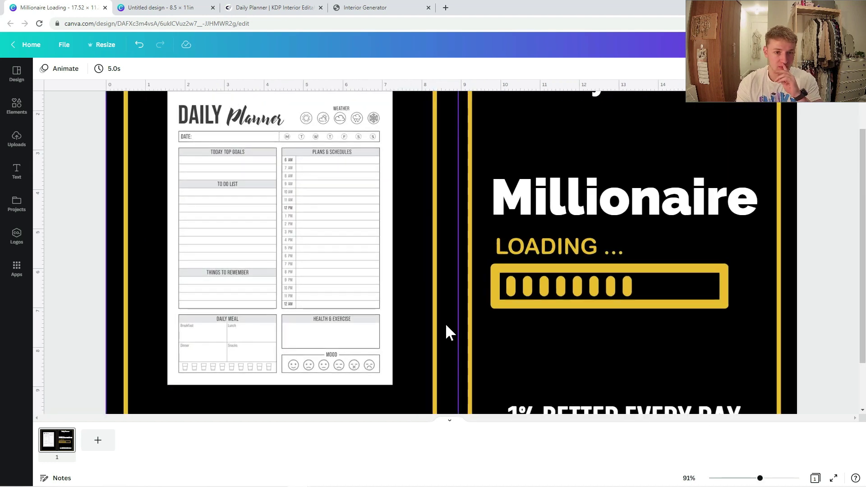
scroll(445, 323, "up", 1)
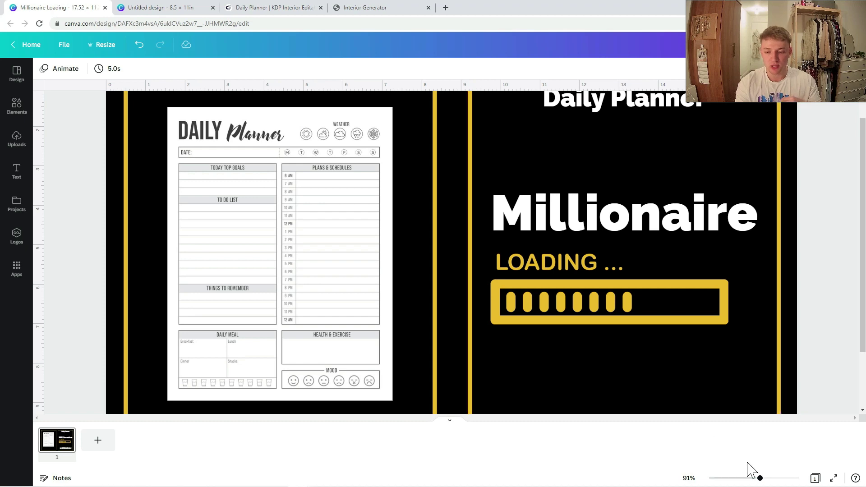
left_click_drag(759, 478, 751, 477)
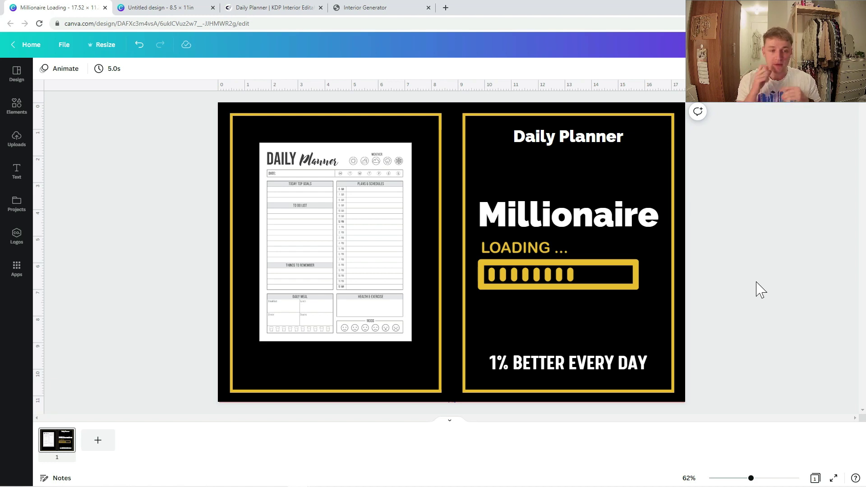
left_click(271, 7)
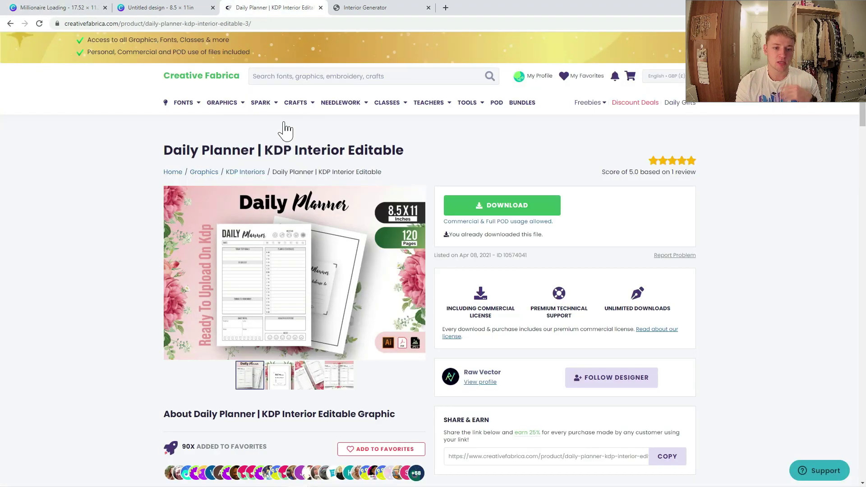
mouse_move(264, 102)
In the blank 8.5 × 11 in Canva design, add a square outline and stretch it into a border inset about 0.9 in from the page edges.
left_click(194, 8)
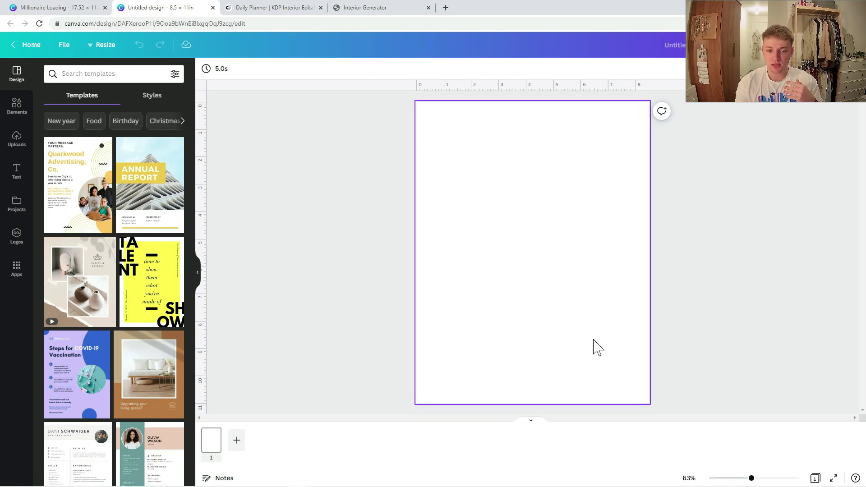
left_click(19, 108)
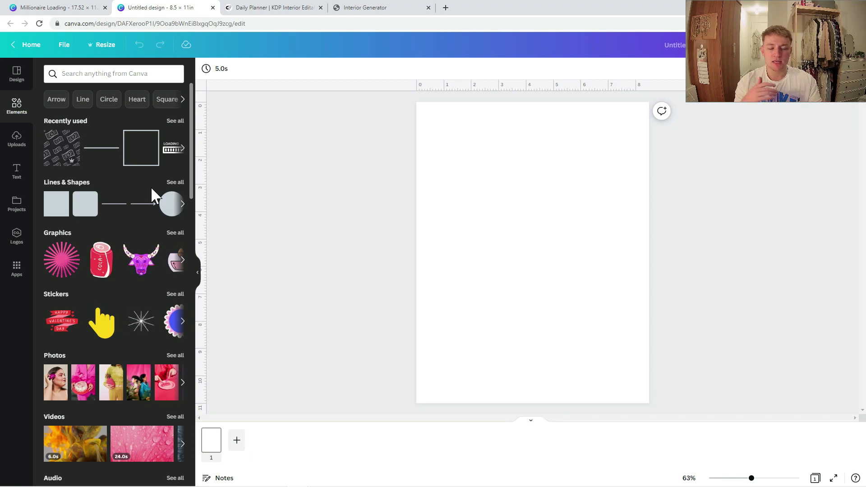
left_click(140, 151)
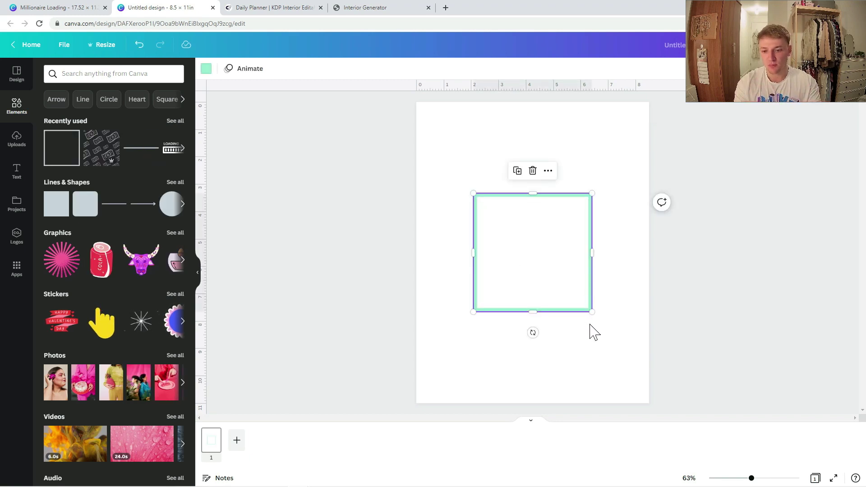
left_click_drag(586, 311, 507, 244)
left_click(528, 257)
left_click_drag(487, 214, 625, 147)
left_click_drag(533, 170, 522, 383)
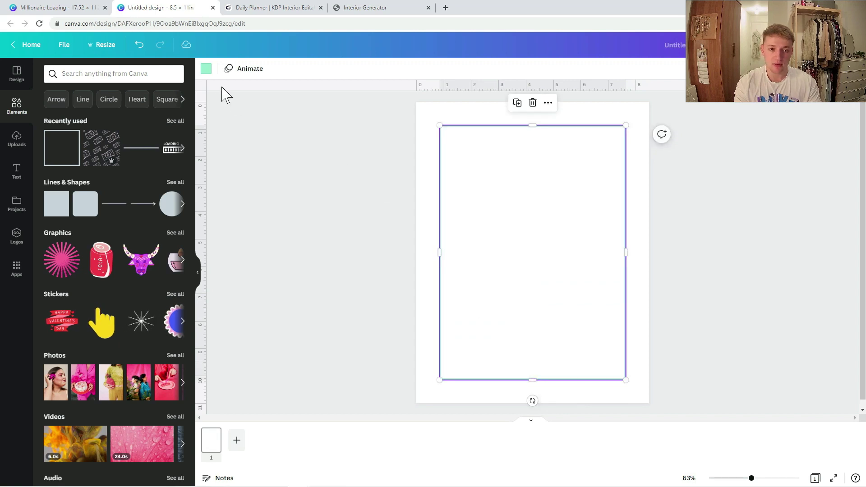
Change the page border's colour to black.
left_click(206, 68)
left_click(54, 235)
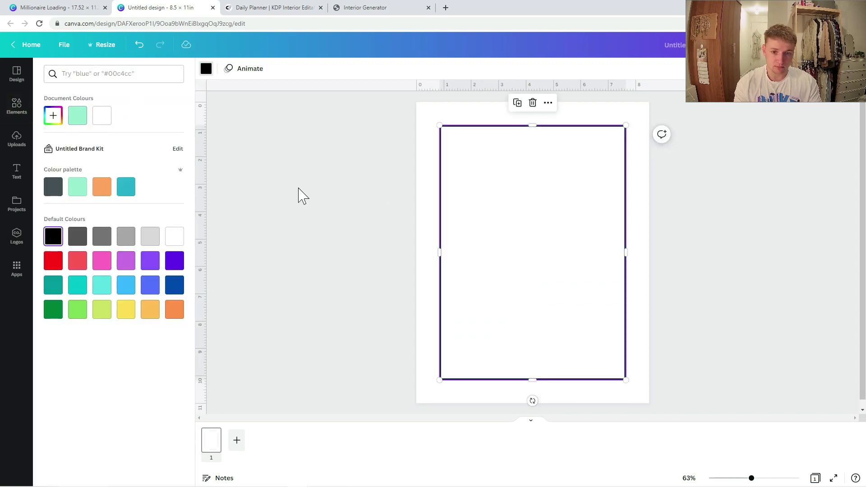
left_click(703, 206)
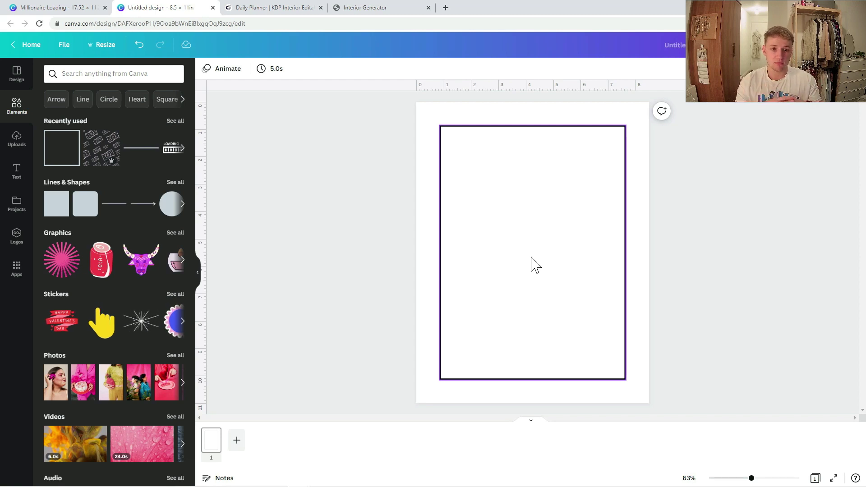
Look back at the Daily Planner listing on Creative Fabrica, and delete the black border from the Canva page.
left_click(270, 7)
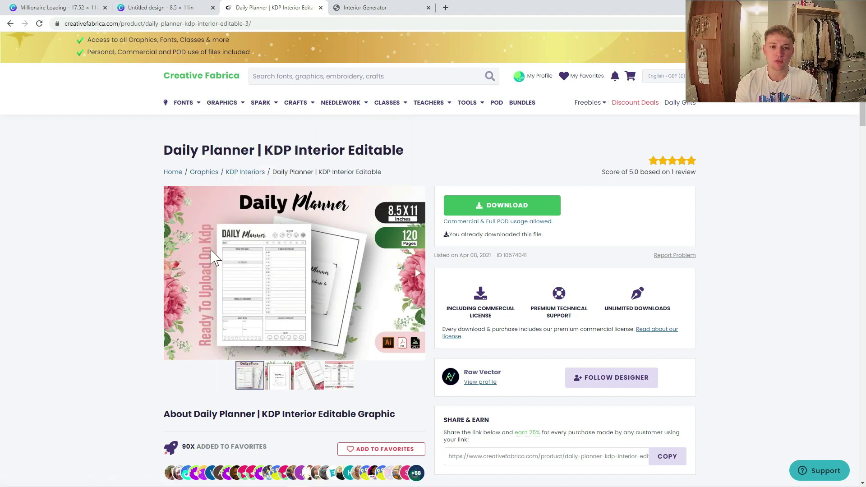
left_click(143, 7)
left_click(546, 227)
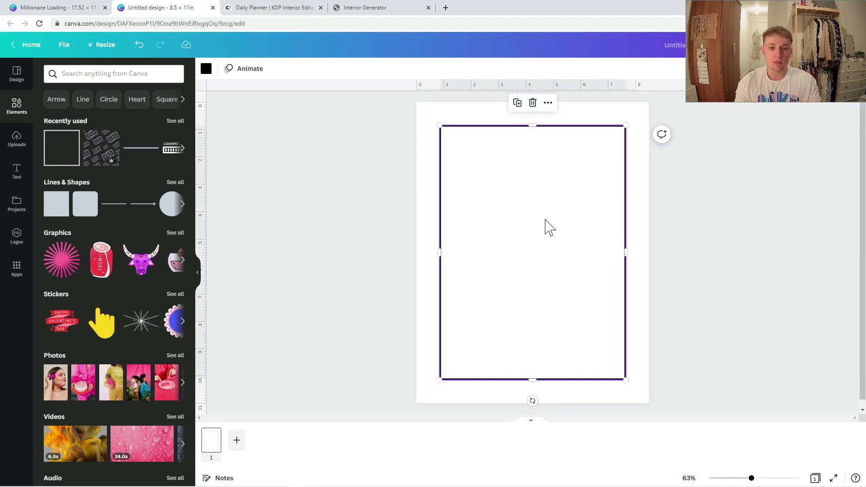
key("Delete")
Return to the Millionaire Loading cover design in Canva and download it as a PDF Print file.
left_click(270, 7)
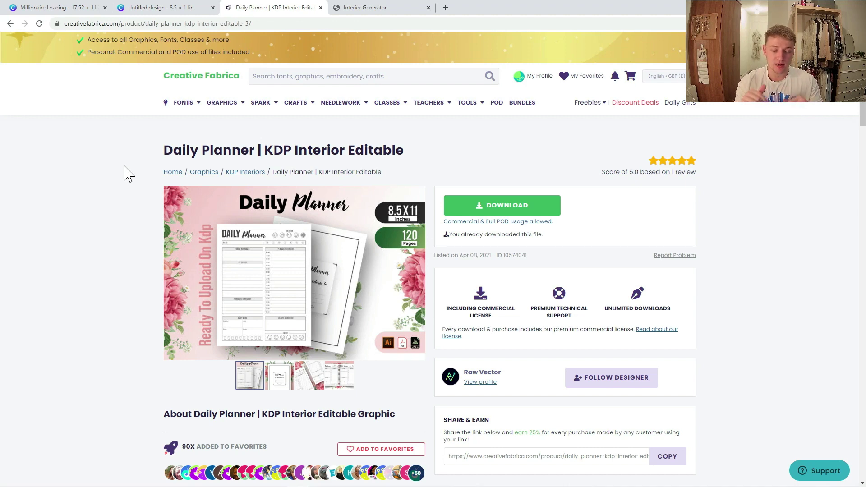
left_click(75, 8)
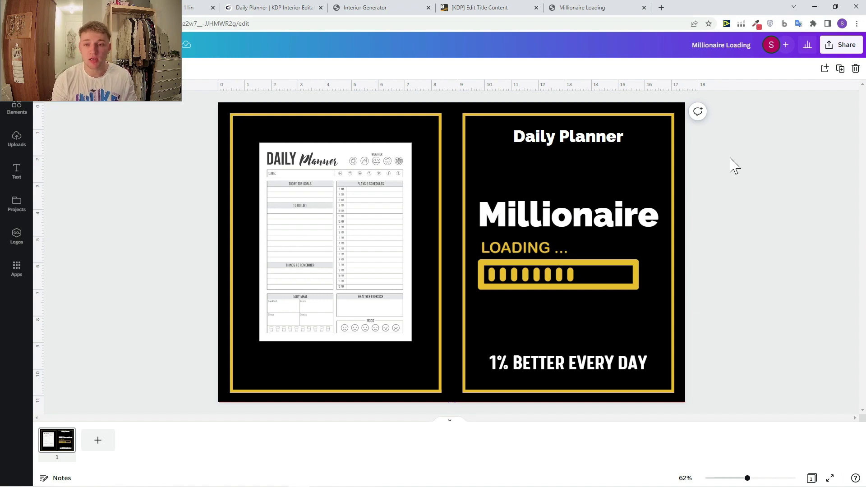
left_click(846, 47)
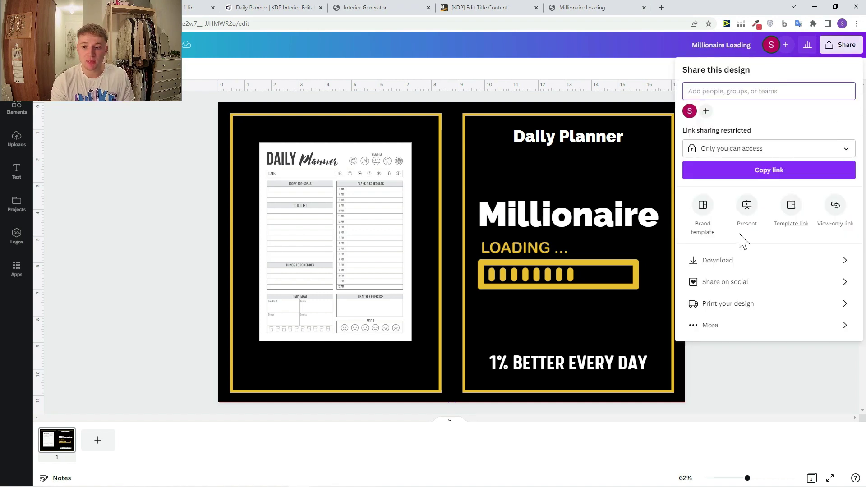
left_click(752, 261)
left_click(797, 110)
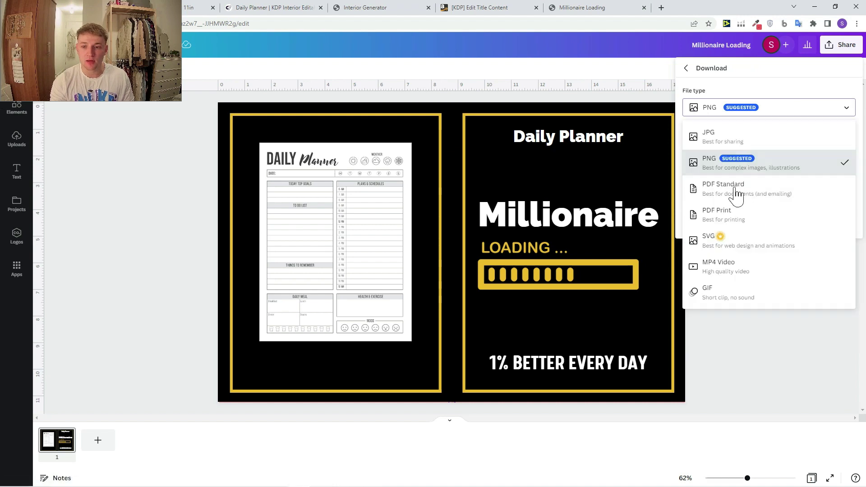
left_click(730, 223)
left_click(781, 239)
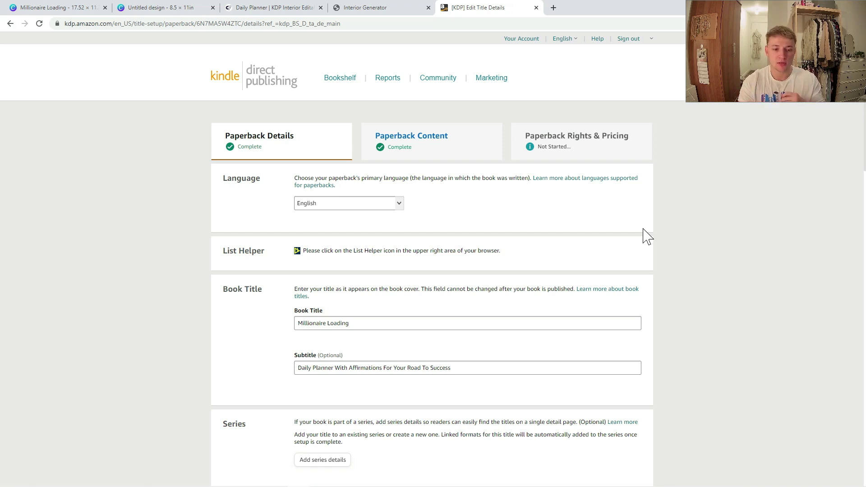
Switch to Amazon KDP and review the book title, subtitle and primary author fields in the paperback details.
scroll(634, 299, "down", 2)
left_click(348, 250)
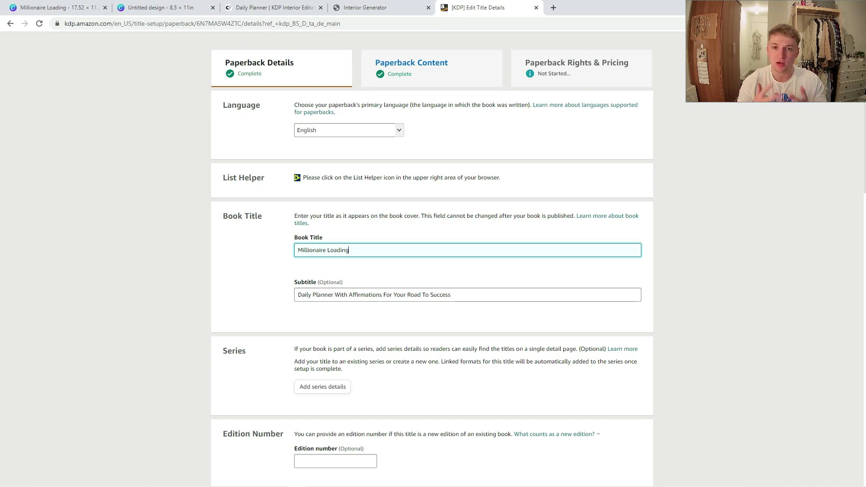
left_click(456, 288)
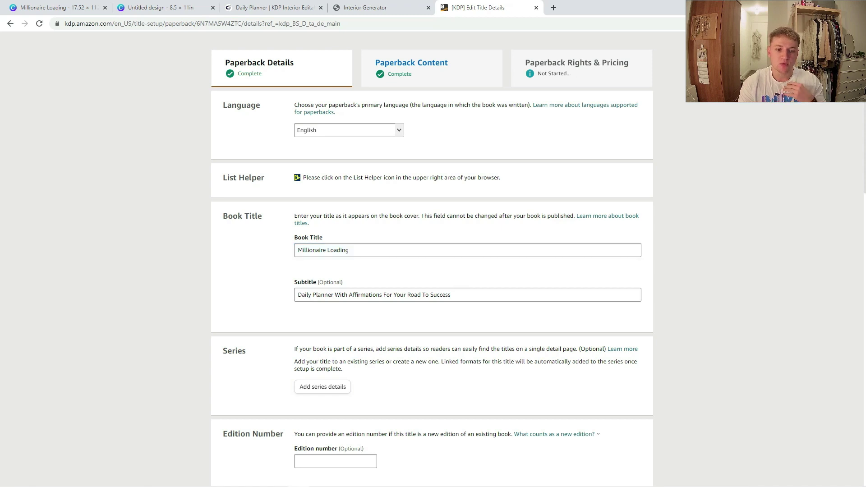
left_click_drag(450, 294, 279, 296)
left_click(280, 296)
left_click_drag(335, 294, 297, 294)
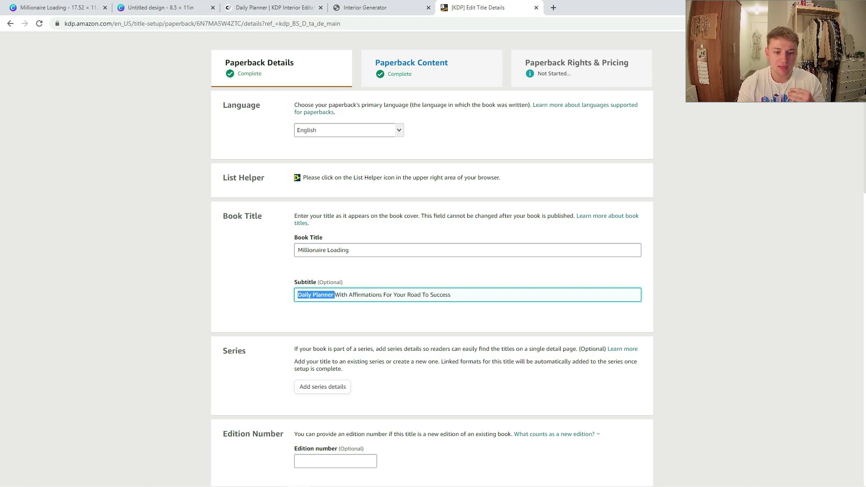
left_click_drag(379, 295, 297, 296)
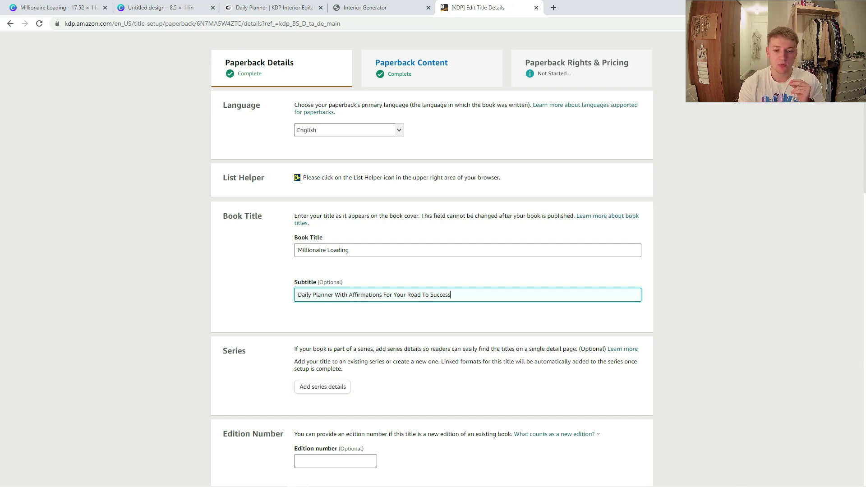
double_click(440, 295)
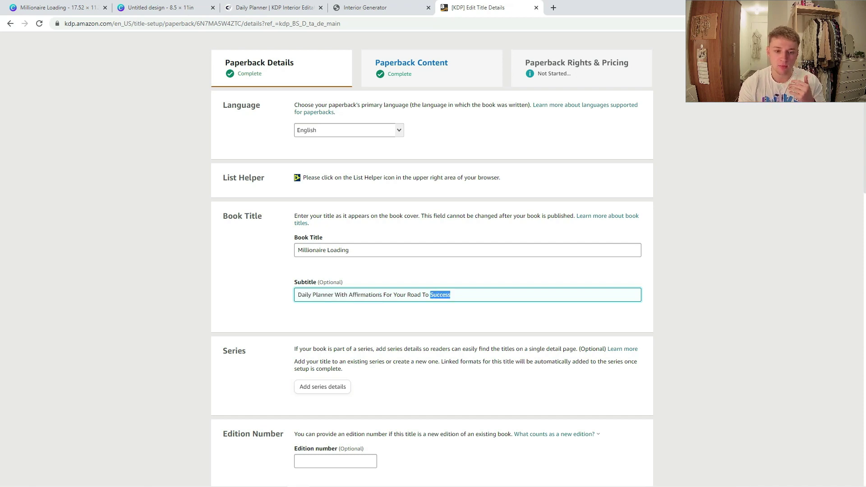
left_click_drag(383, 295, 349, 295)
left_click(393, 269)
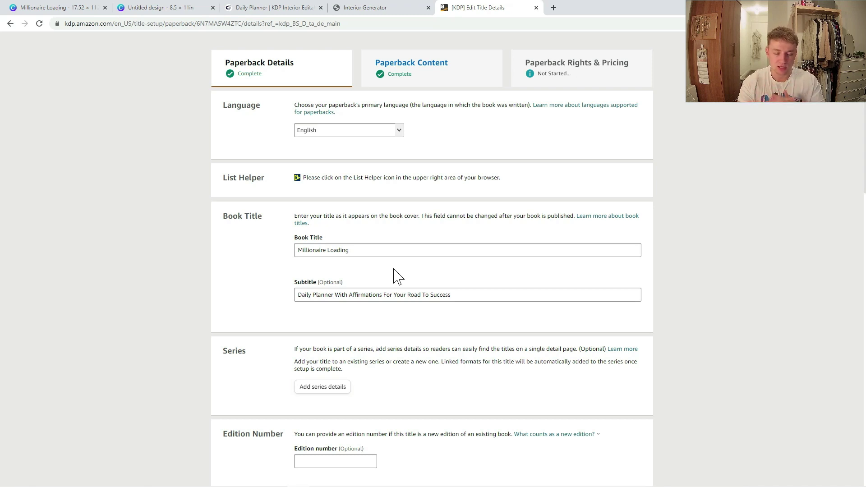
scroll(397, 276, "down", 2)
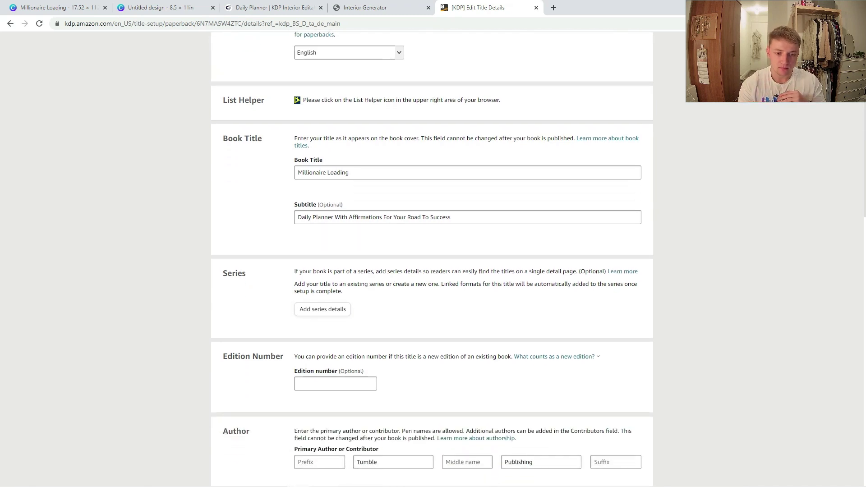
scroll(397, 276, "down", 3)
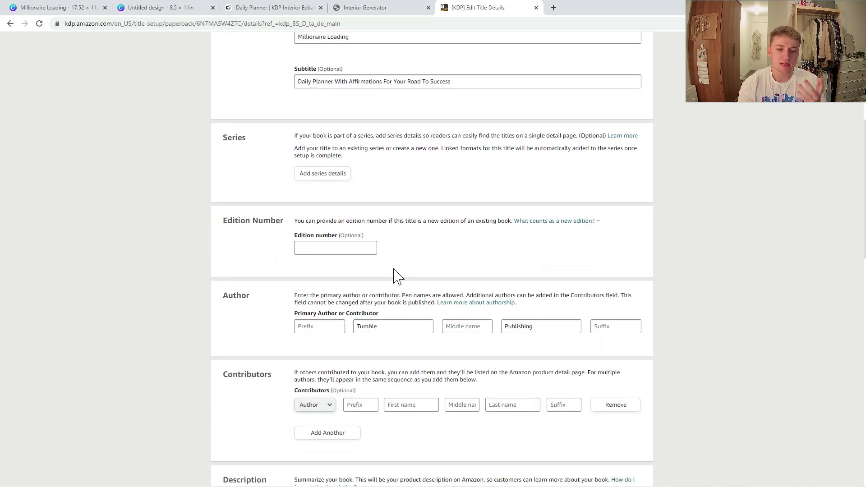
left_click(392, 326)
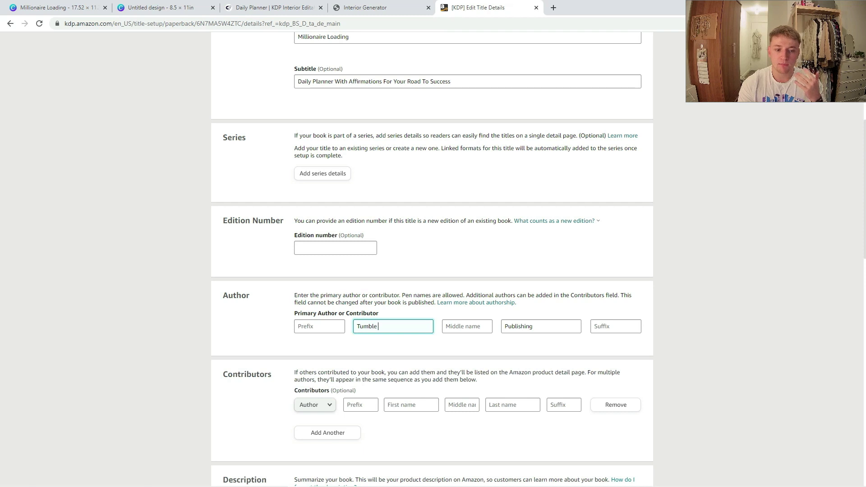
left_click(543, 298)
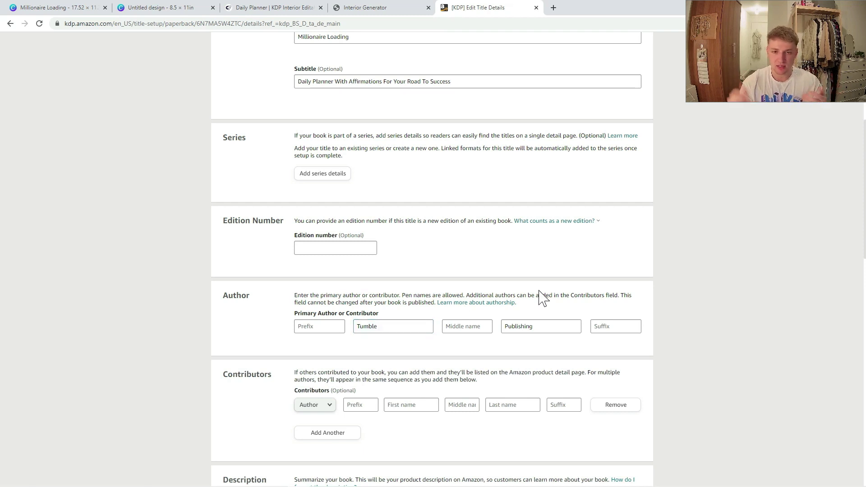
Correct the bold opening line of the book description to read "matter of discipline".
scroll(542, 298, "down", 5)
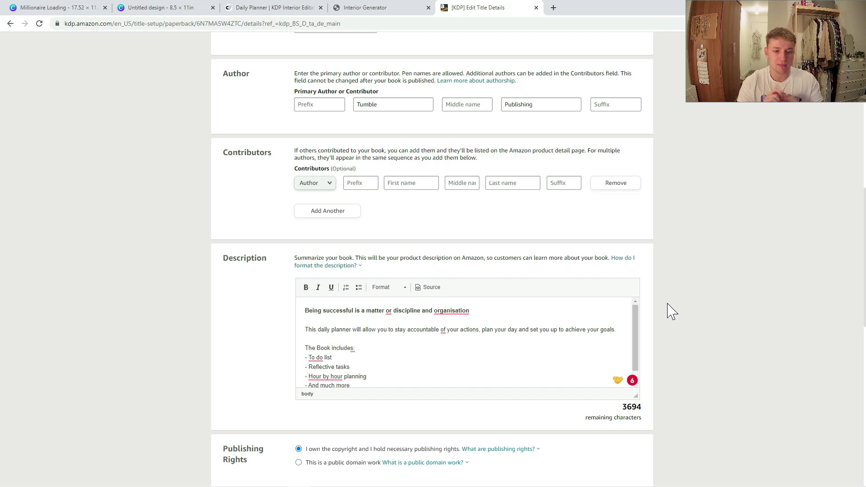
left_click(389, 311)
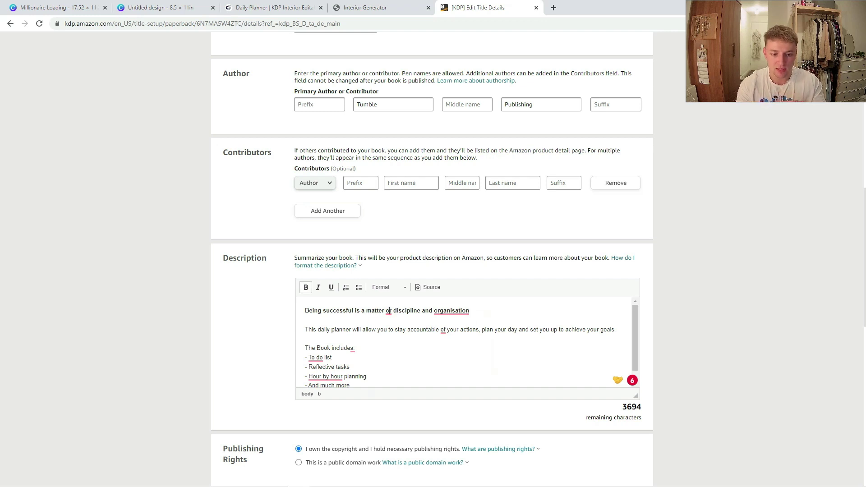
key("Delete")
type("f")
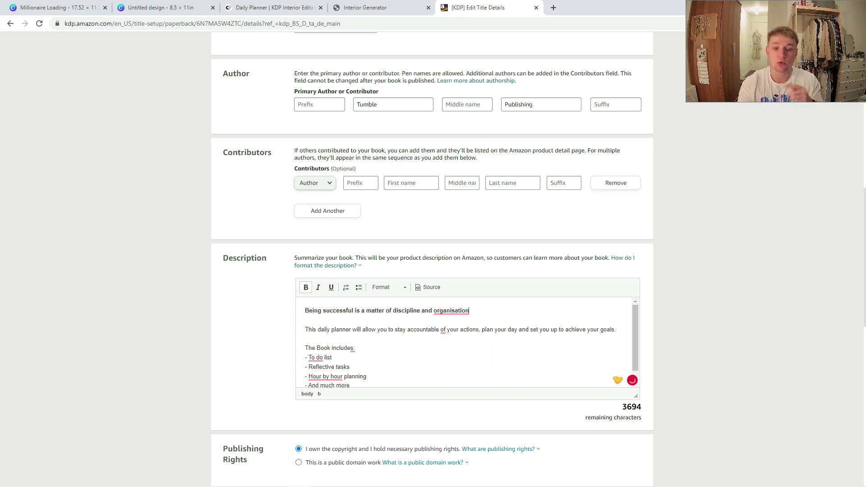
left_click(305, 338)
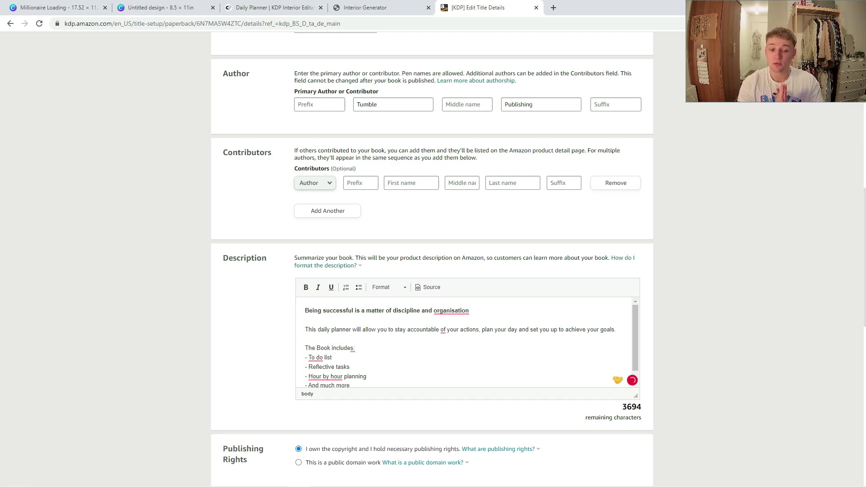
scroll(471, 342, "down", 1)
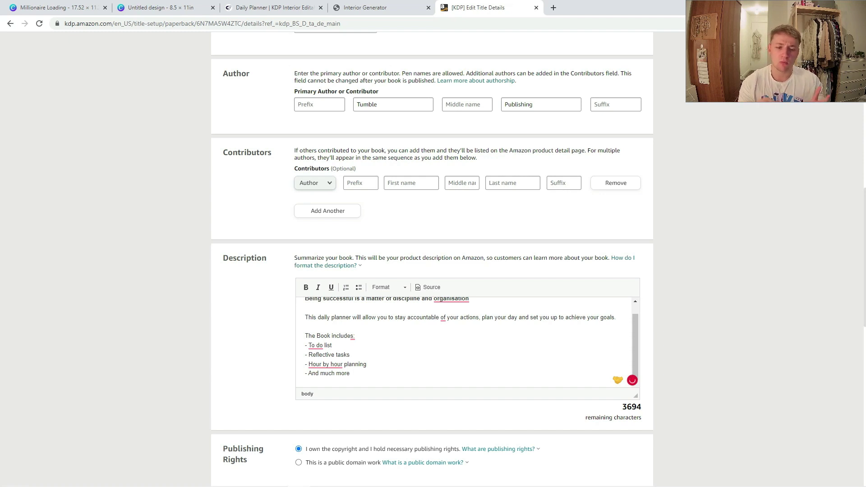
Review the publishing rights choice and the seven keyword entries, comparing the keywords with the description above.
scroll(201, 346, "down", 3)
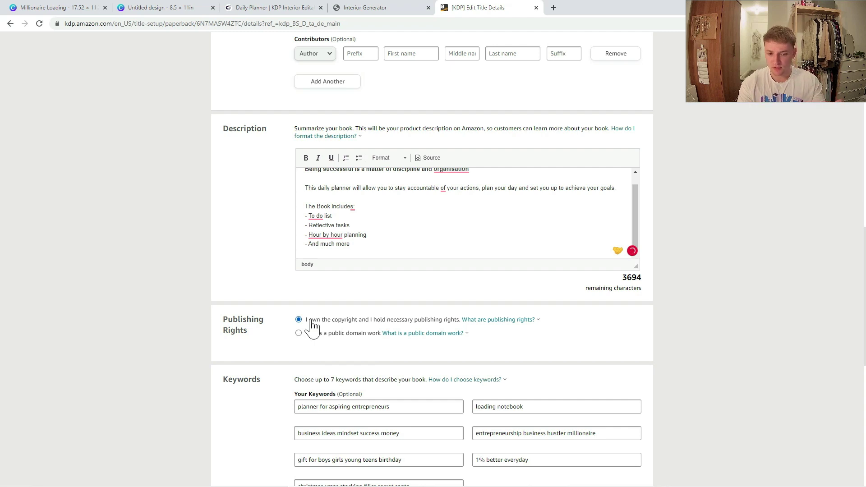
scroll(311, 324, "down", 2)
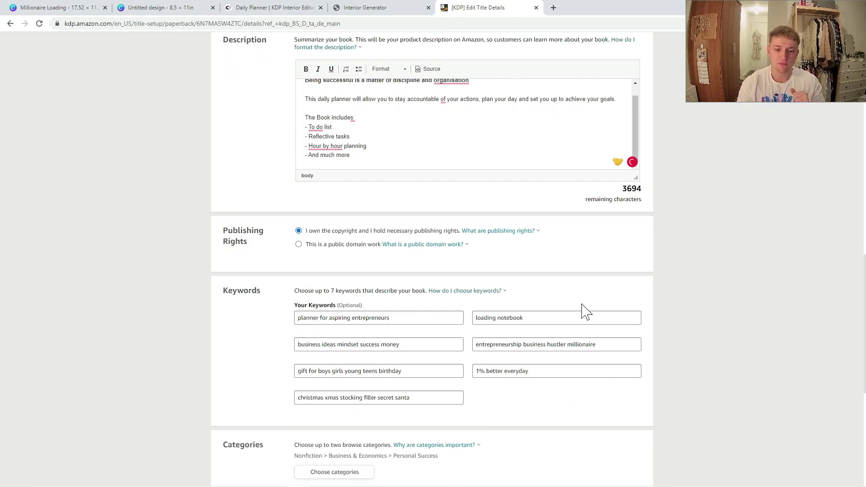
left_click_drag(582, 317, 460, 315)
left_click(534, 298)
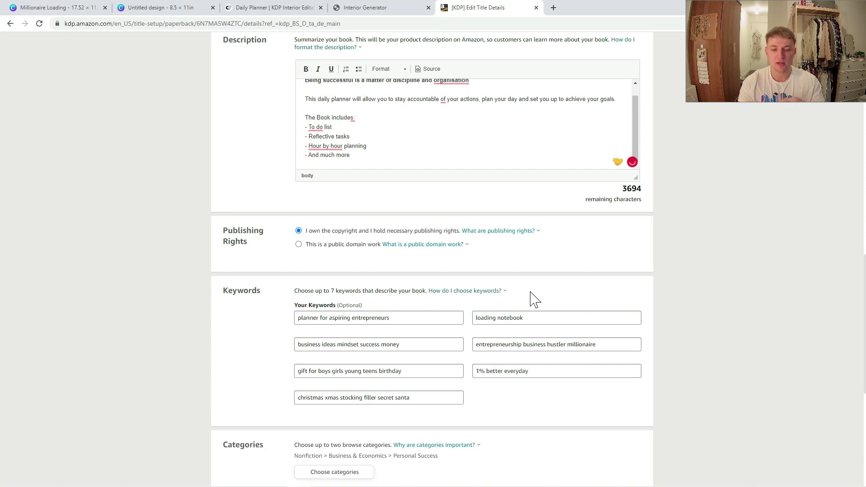
left_click_drag(390, 317, 295, 316)
left_click(280, 316)
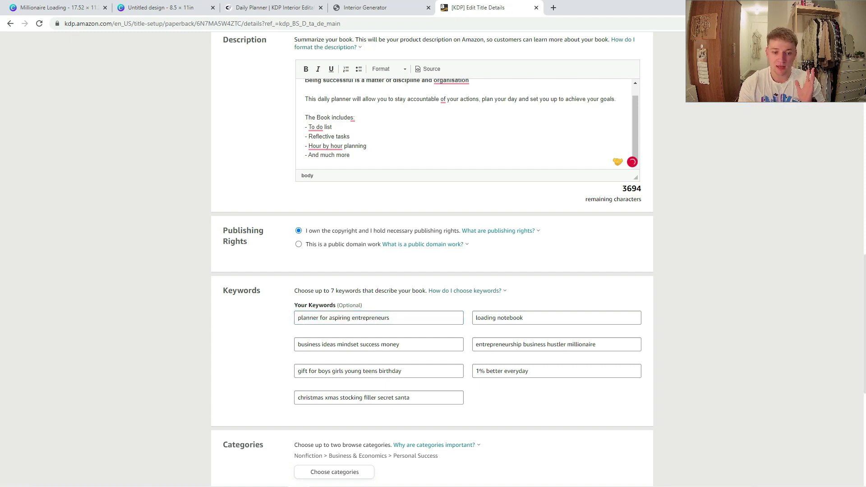
left_click_drag(389, 318, 296, 317)
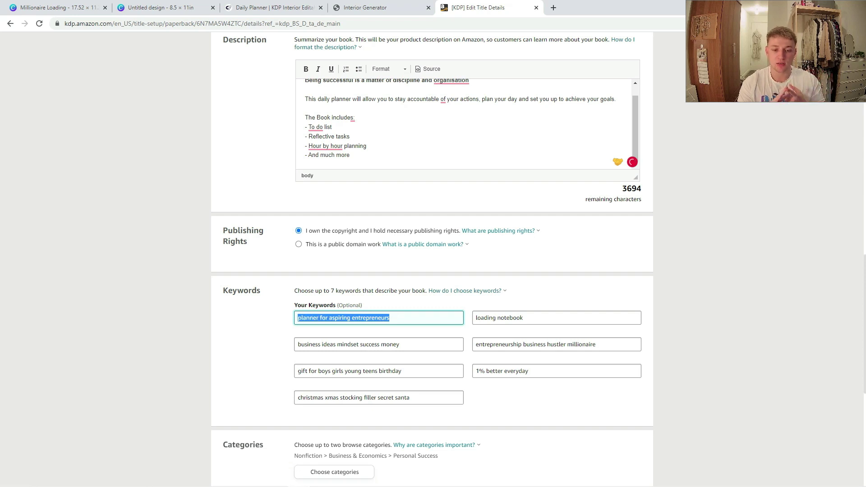
left_click_drag(521, 317, 475, 308)
left_click(476, 318)
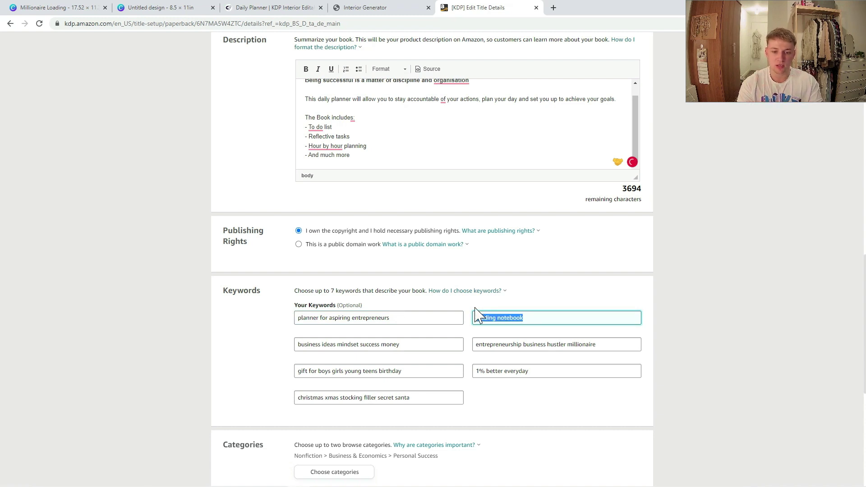
left_click(557, 293)
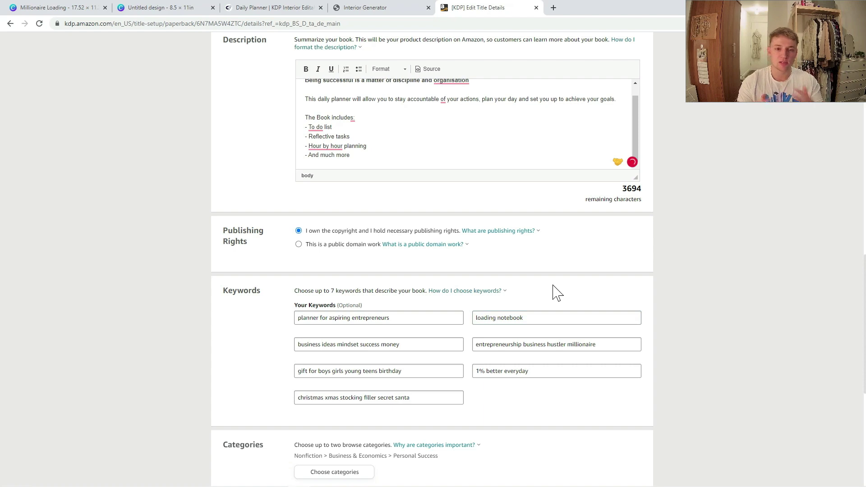
scroll(545, 311, "up", 3)
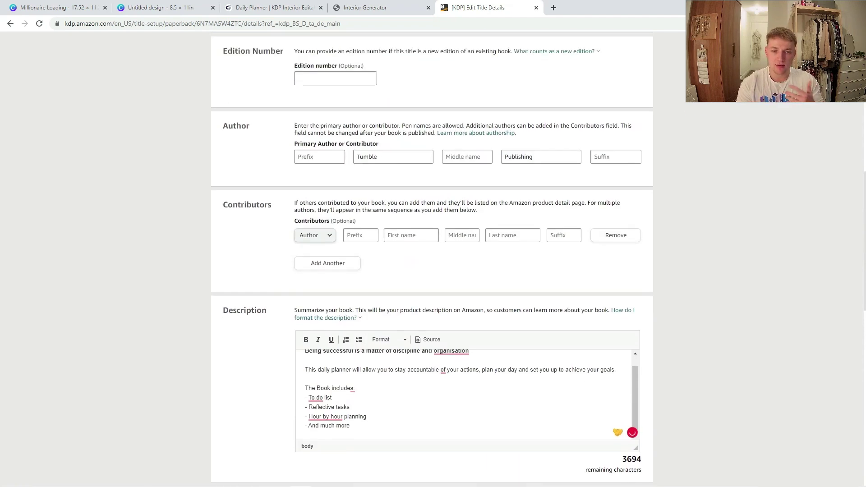
scroll(536, 318, "down", 4)
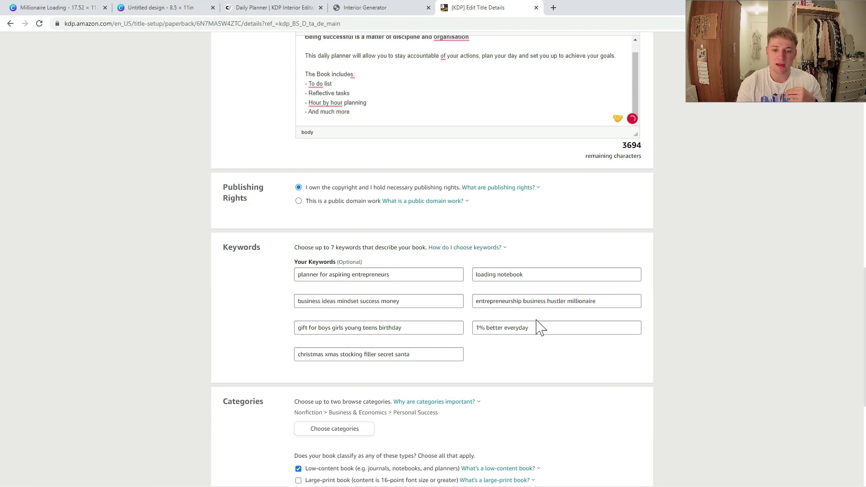
left_click_drag(539, 328, 455, 321)
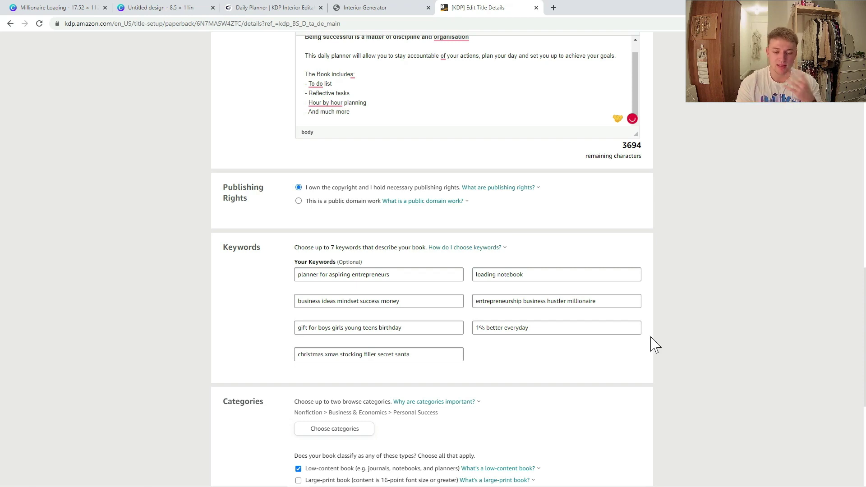
Check the book's category and low-content classification, then save the paperback details and continue to the Paperback Content page.
scroll(651, 337, "down", 4)
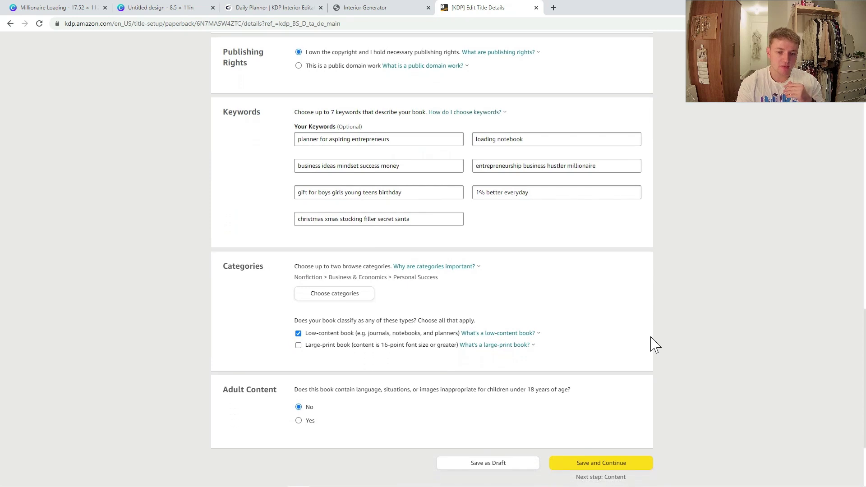
left_click_drag(388, 251, 464, 261)
left_click(464, 263)
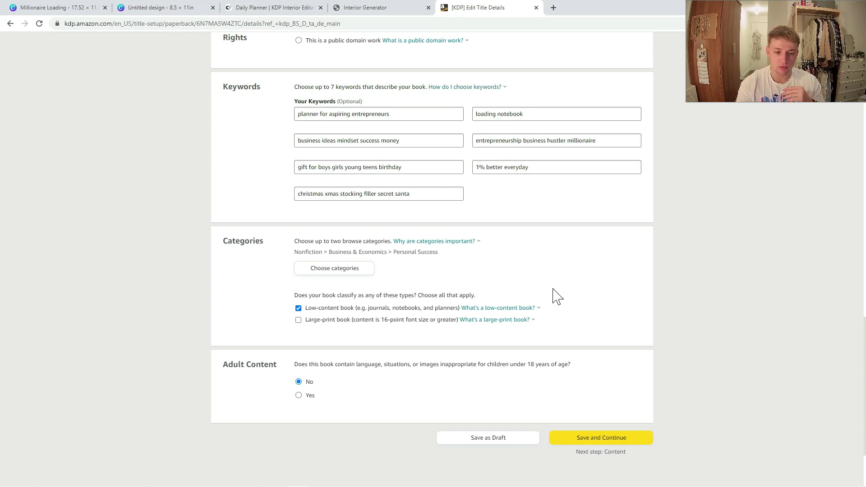
left_click_drag(325, 309, 434, 311)
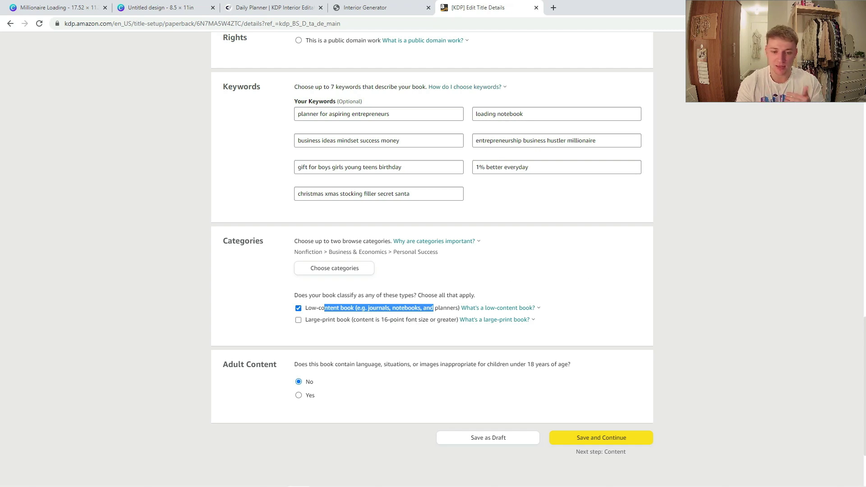
left_click(284, 316)
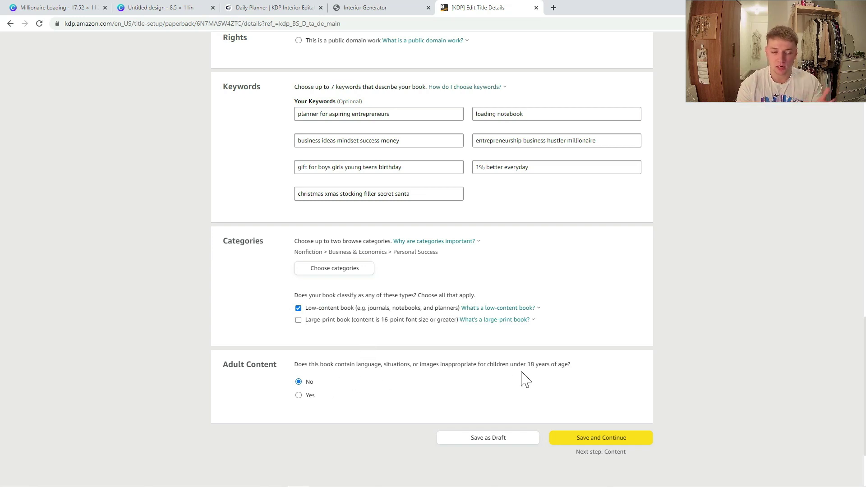
left_click(591, 442)
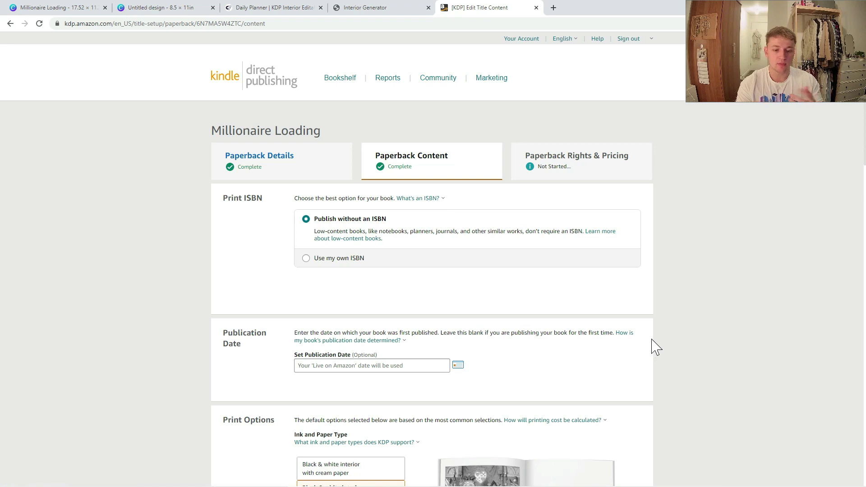
Review the paperback's ISBN choice, publication date, ink and paper type, and trim size on the Paperback Content page.
scroll(655, 347, "down", 1)
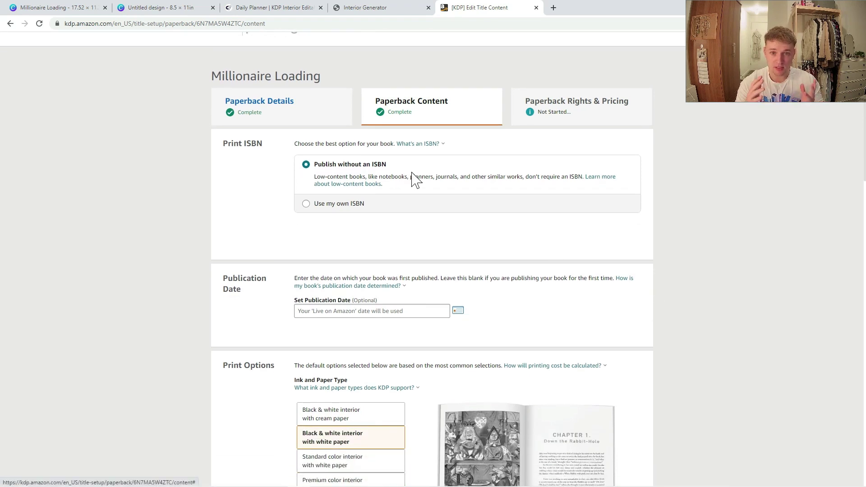
scroll(414, 180, "down", 2)
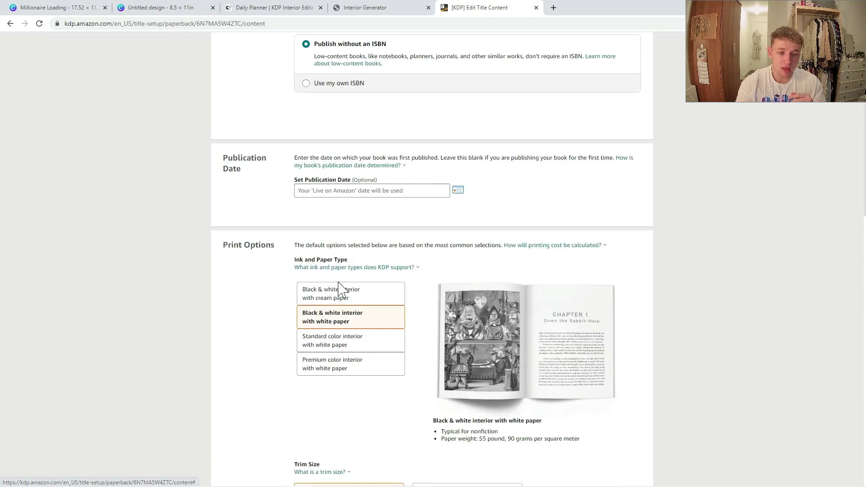
scroll(380, 321, "down", 3)
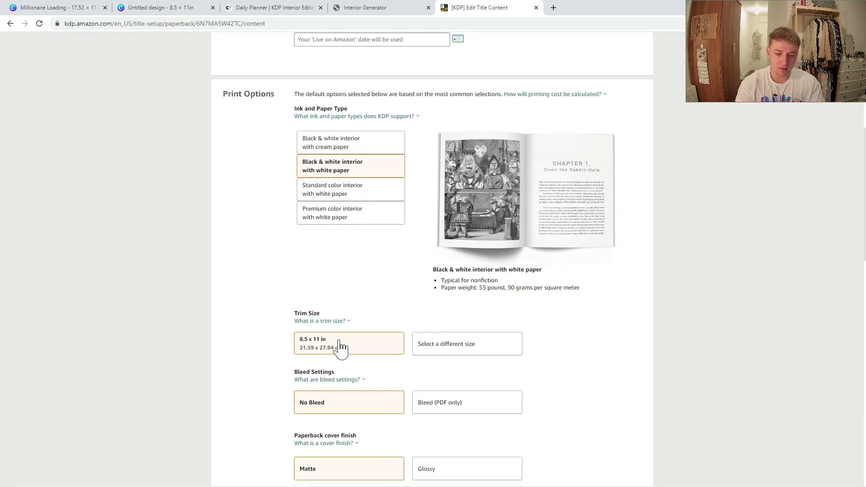
scroll(340, 401, "down", 2)
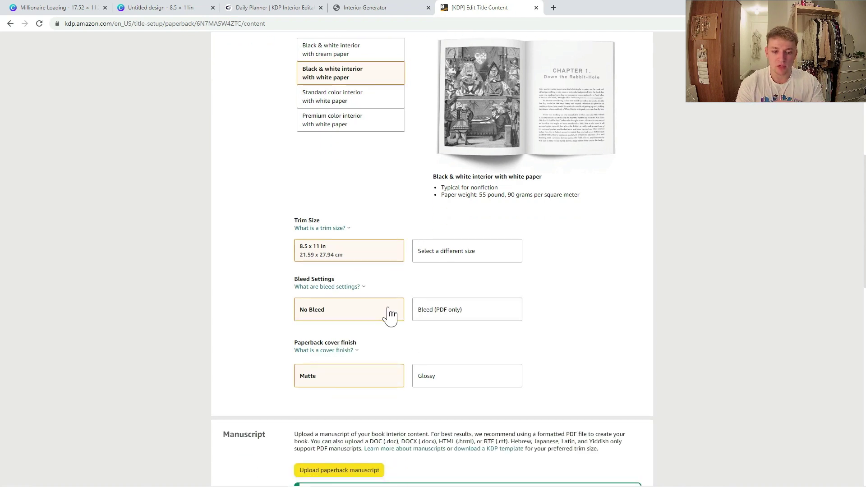
Compare the two bleed settings, leave the book on No Bleed, and check the Daily Planner interior's Creative Fabrica page before returning to KDP.
left_click(443, 318)
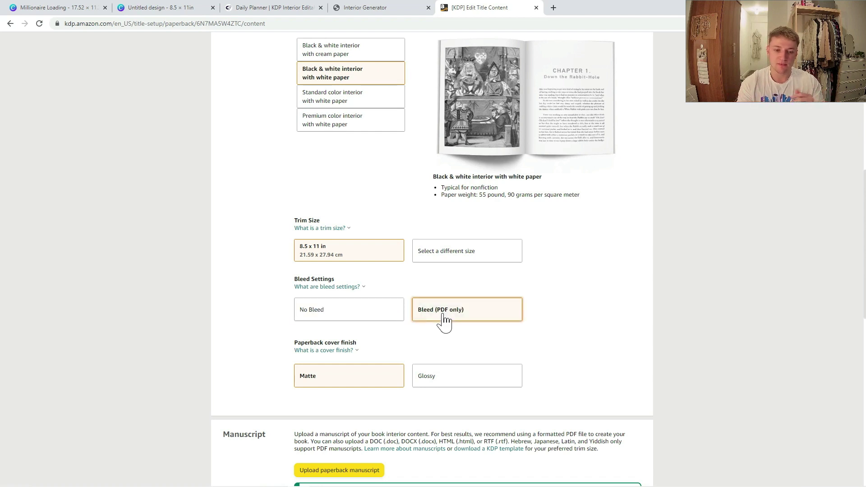
left_click(395, 315)
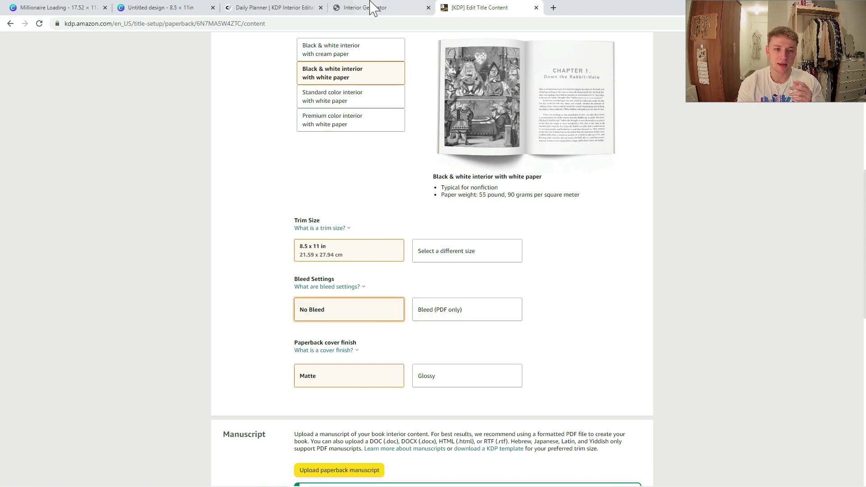
left_click(303, 8)
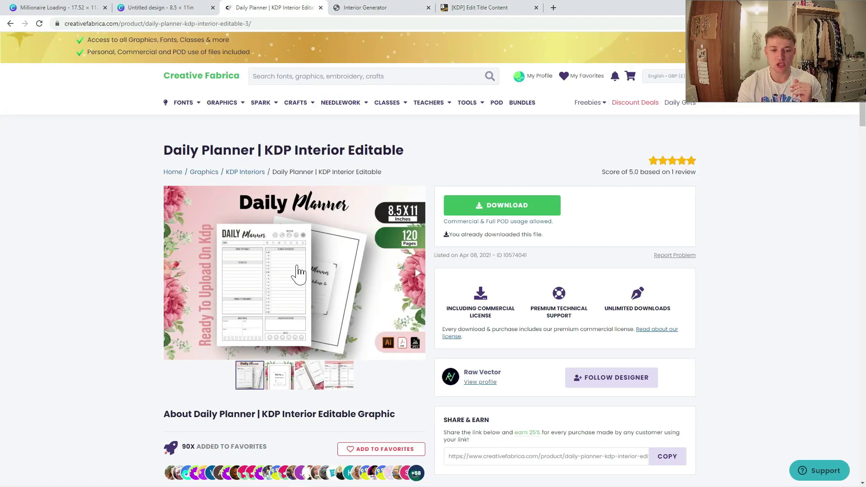
left_click(468, 8)
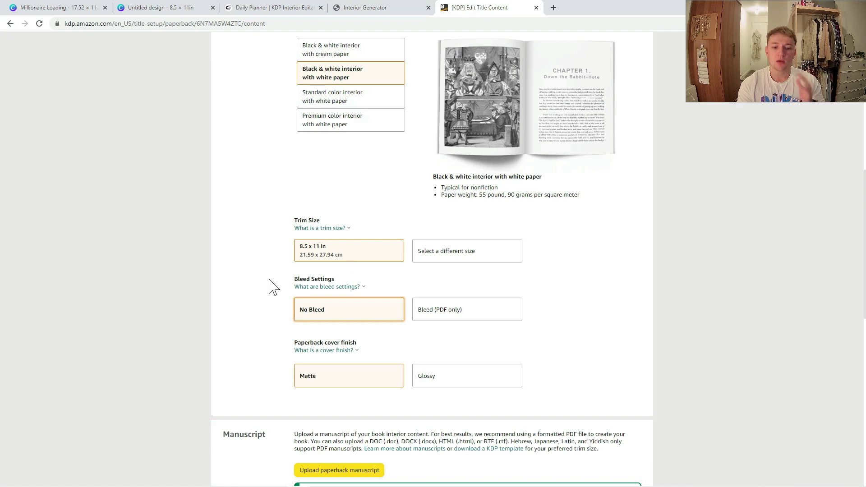
Review the cover finish, the uploaded manuscript file, and the uploaded book cover with its barcode option.
scroll(252, 273, "down", 2)
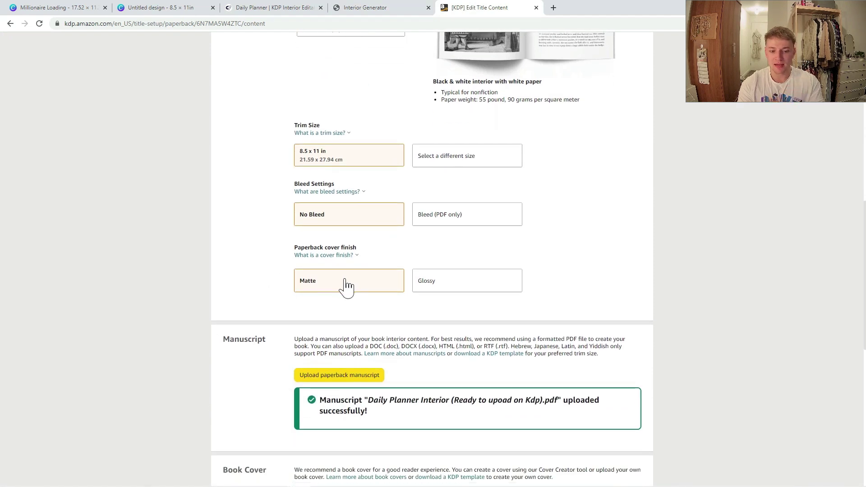
scroll(498, 318, "up", 1)
scroll(501, 316, "down", 2)
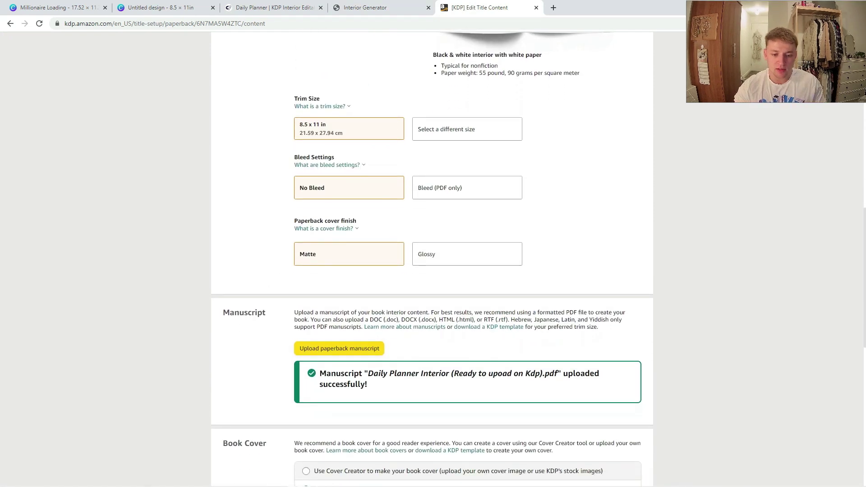
left_click_drag(363, 373, 421, 386)
scroll(421, 386, "down", 1)
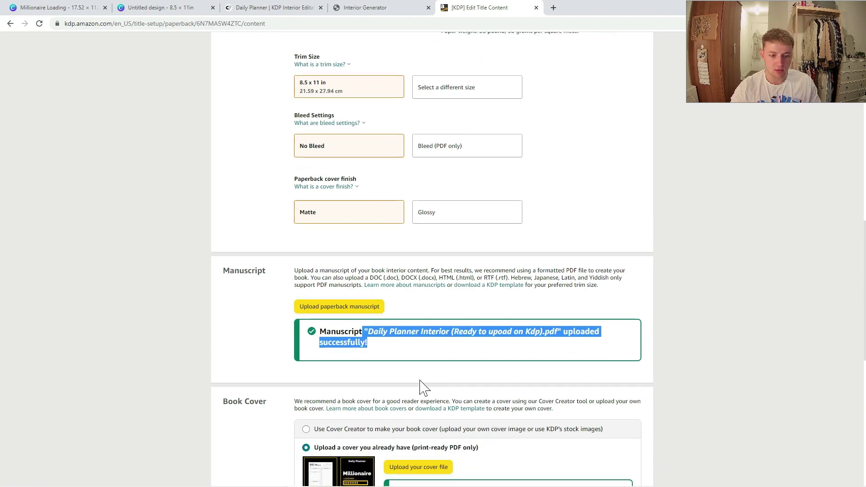
scroll(464, 345, "down", 2)
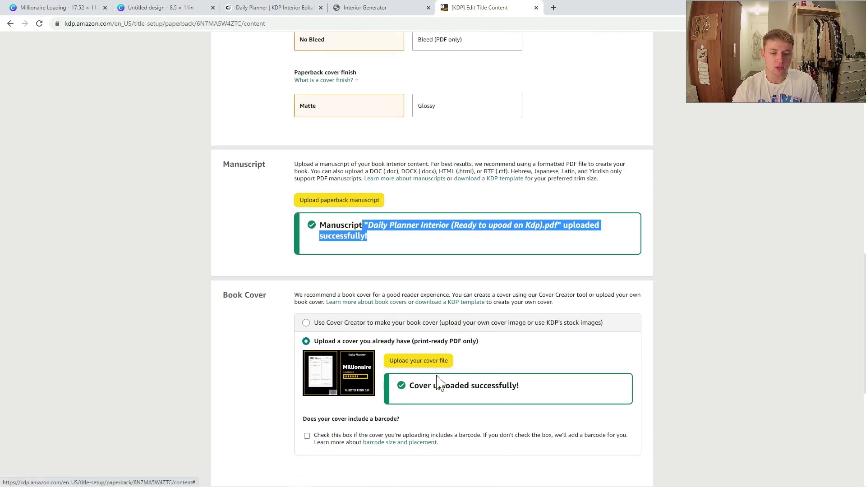
scroll(218, 348, "down", 3)
left_click(220, 344)
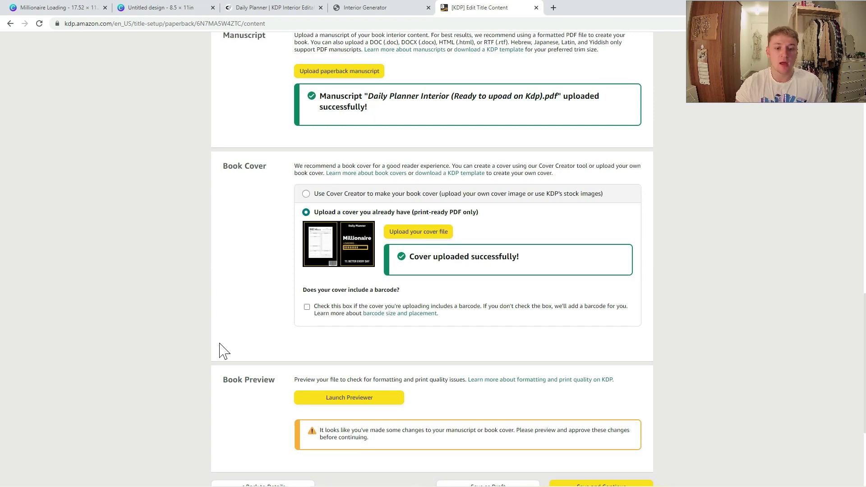
Open the book in the Print Previewer, page from the cover through interior pages 4-5, and approve the proof.
left_click(379, 398)
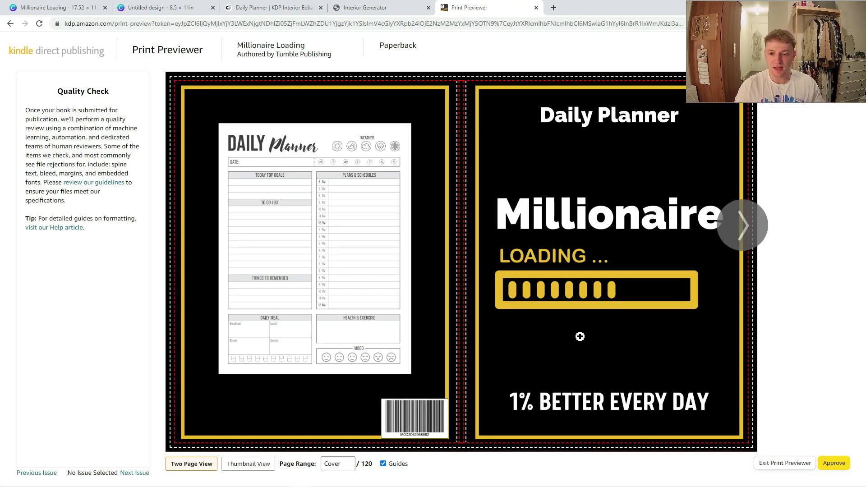
left_click(734, 225)
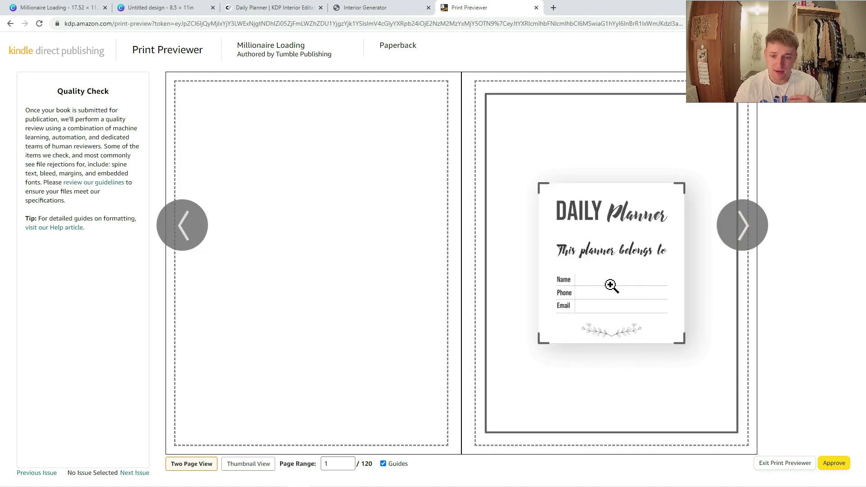
left_click(752, 243)
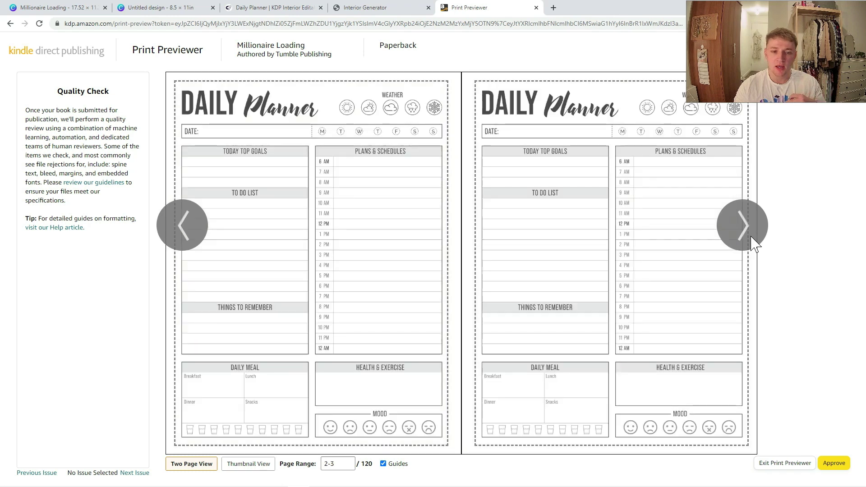
left_click(754, 244)
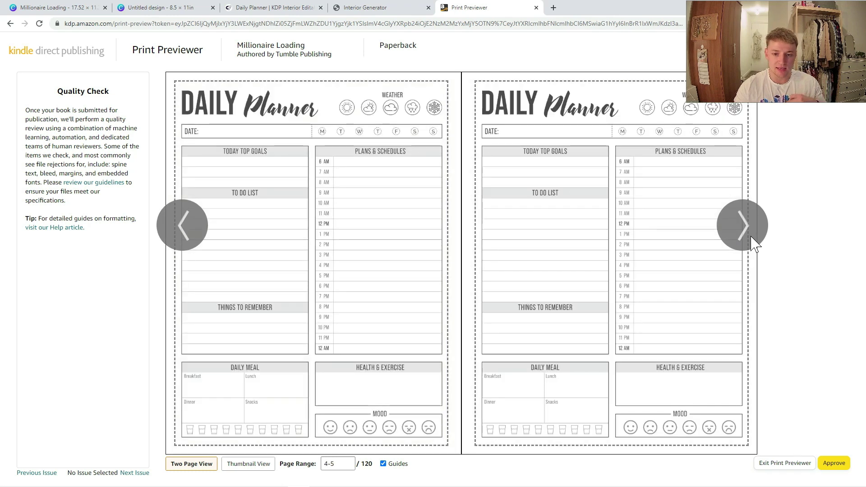
left_click(841, 466)
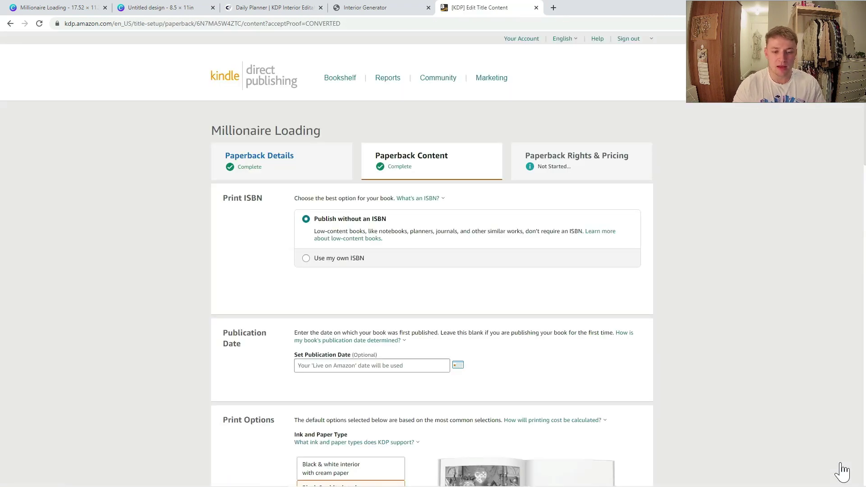
Save the paperback content, continue to Rights & Pricing, and set the primary marketplace to Amazon.co.uk.
scroll(720, 390, "down", 20)
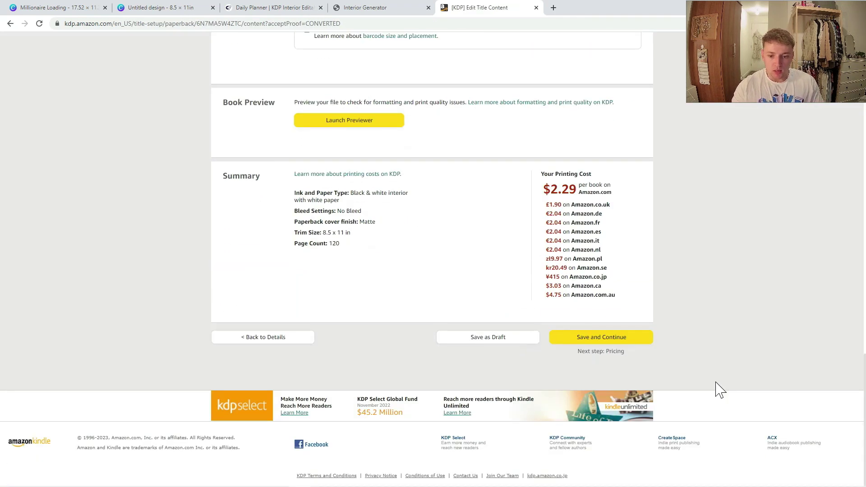
left_click(641, 341)
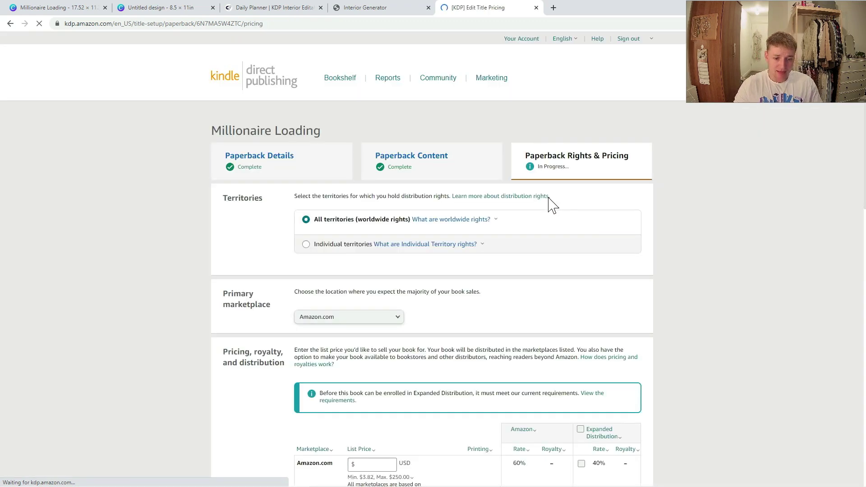
scroll(552, 205, "down", 2)
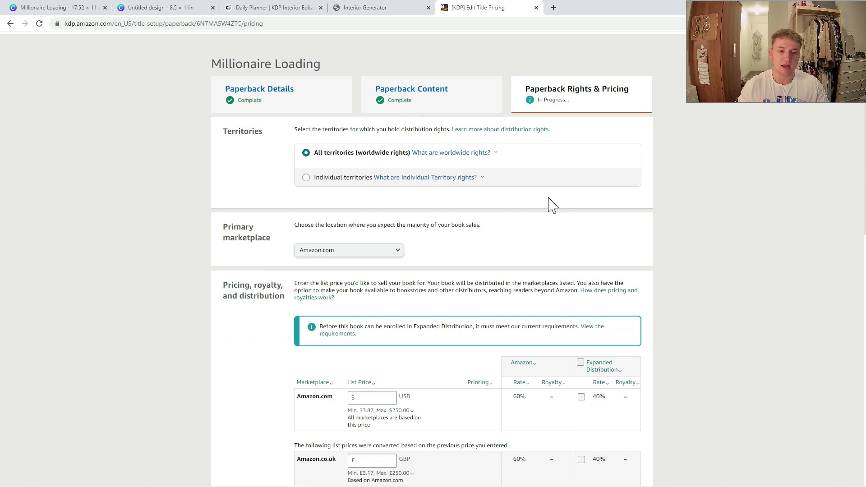
left_click(399, 251)
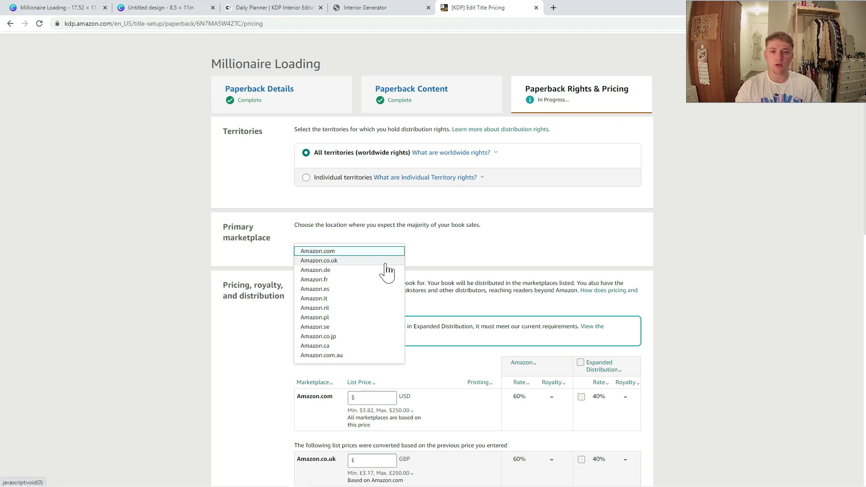
left_click(385, 261)
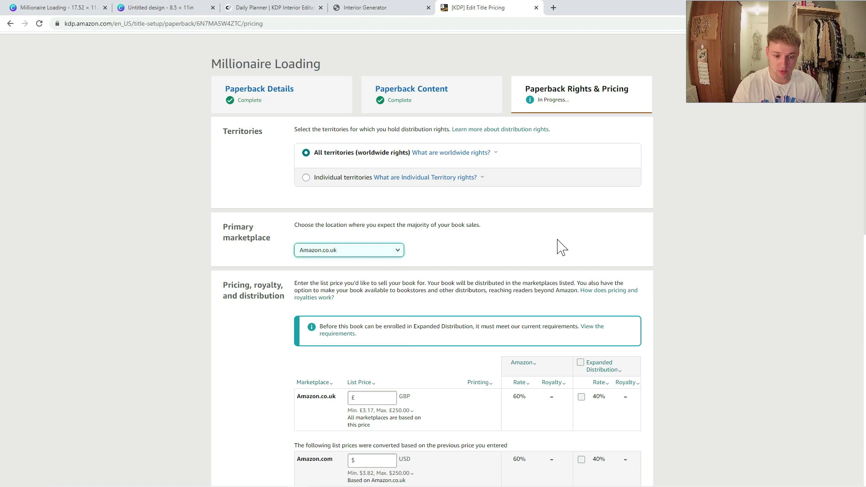
Set the Amazon.co.uk list price to 5.99 GBP and apply it as the base for the other marketplaces.
scroll(557, 245, "down", 3)
scroll(560, 246, "down", 1)
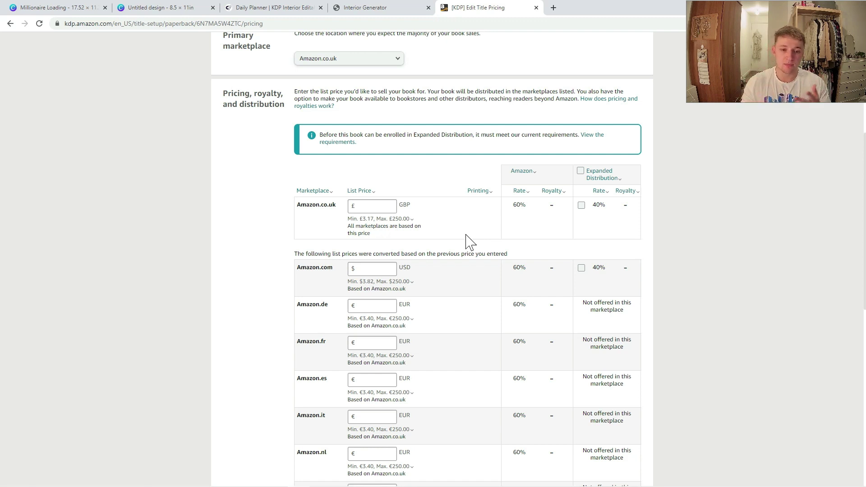
left_click(393, 206)
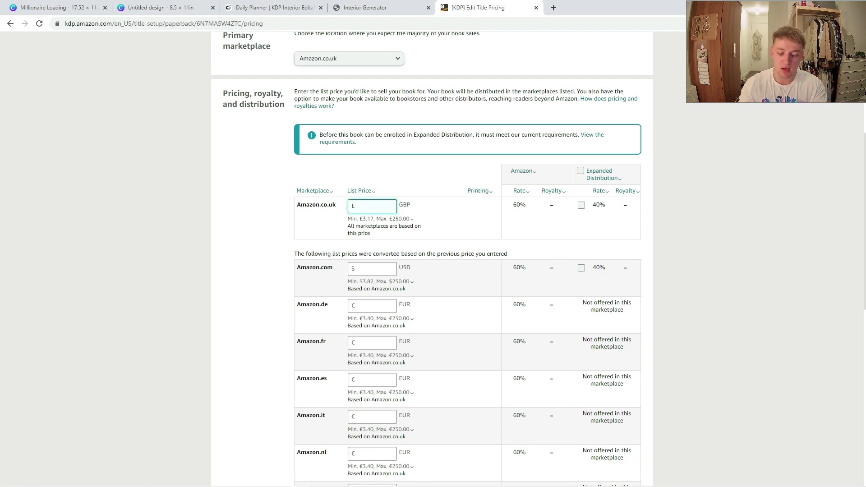
type("5.99")
left_click(637, 179)
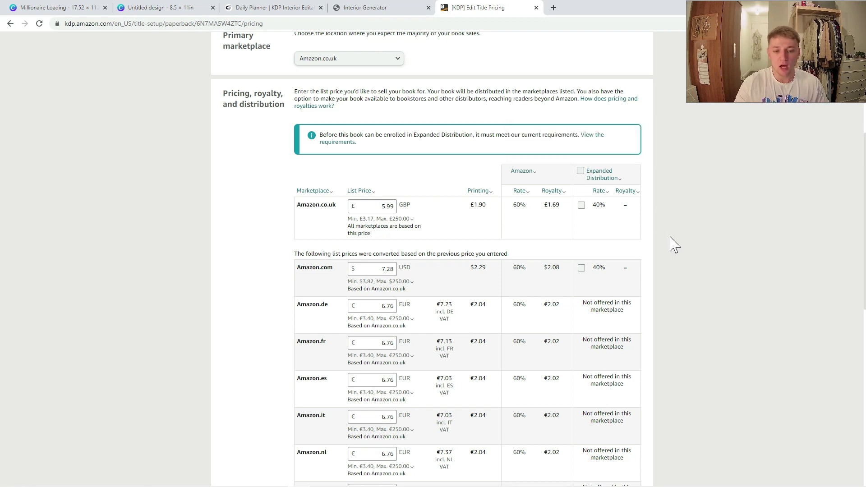
Set the Amazon.com list price to 7.99 USD.
scroll(672, 243, "down", 1)
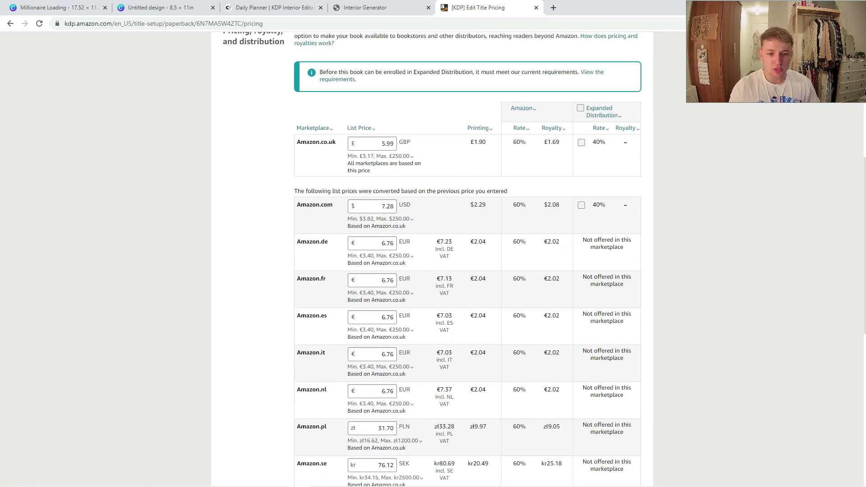
left_click(383, 206)
key("BackSpace")
key("BackSpace")
type("99")
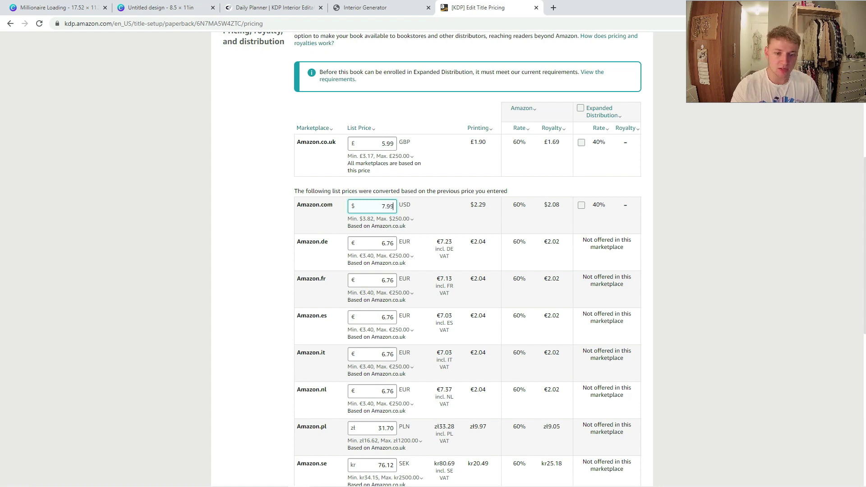
Set the Amazon.de and Amazon.fr list prices to 6.99 EUR each.
left_click(390, 243)
key("BackSpace")
key("BackSpace")
type("99")
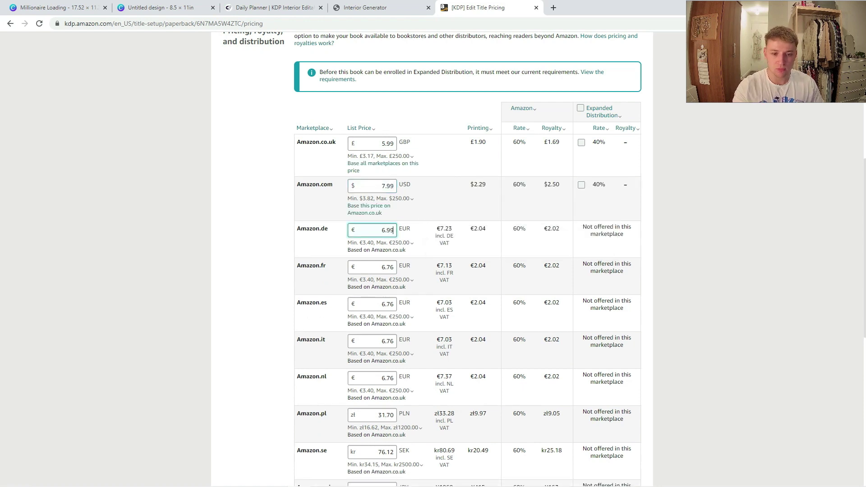
left_click(384, 273)
key("BackSpace")
key("BackSpace")
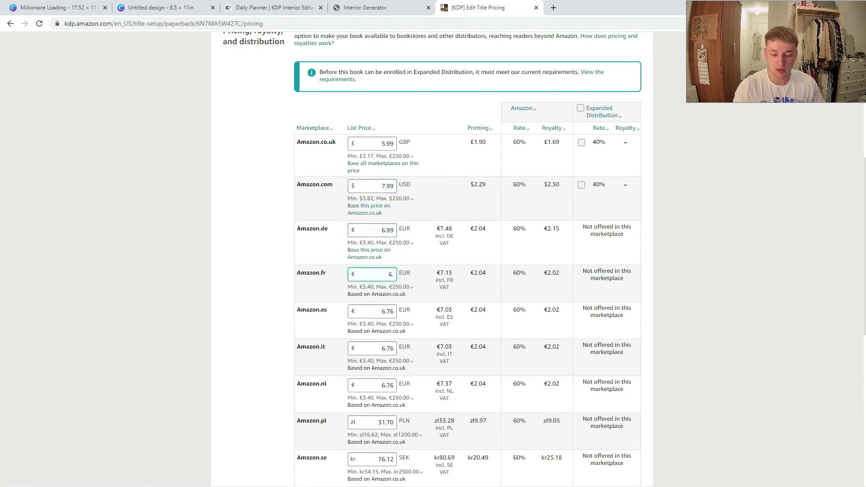
type("99")
left_click(595, 318)
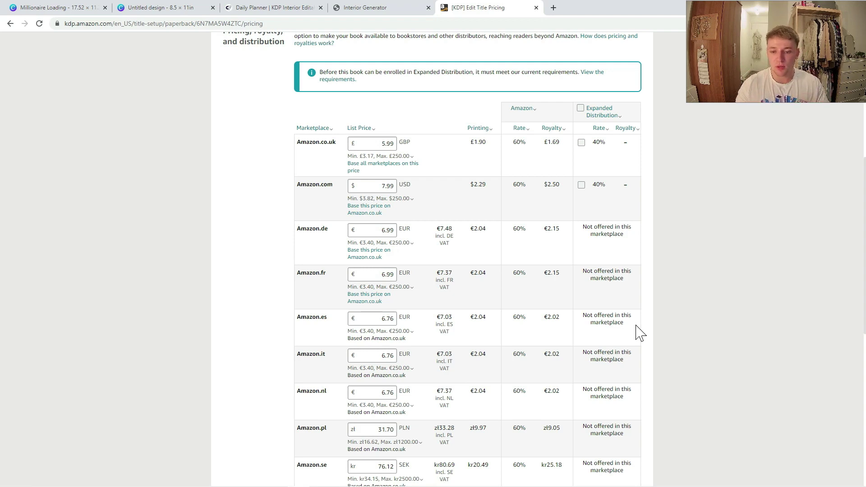
Review the territories, primary marketplace, and list prices and royalties across all marketplaces.
scroll(469, 306, "down", 2)
scroll(468, 307, "up", 6)
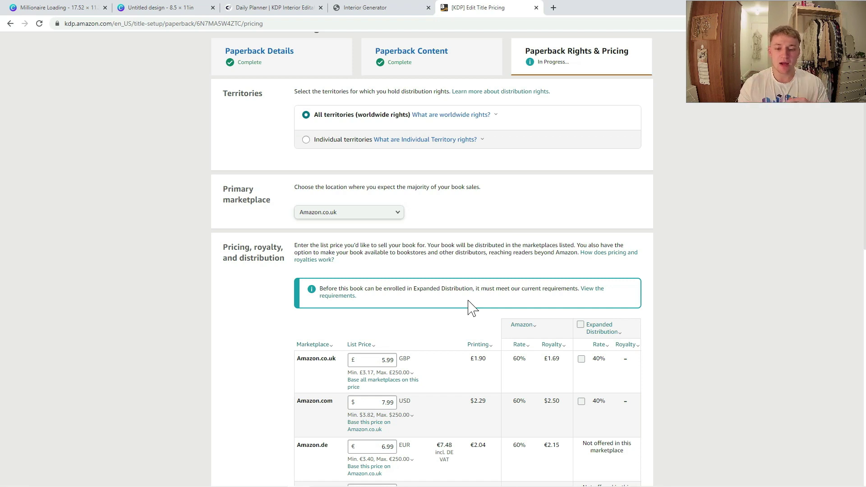
scroll(469, 306, "down", 8)
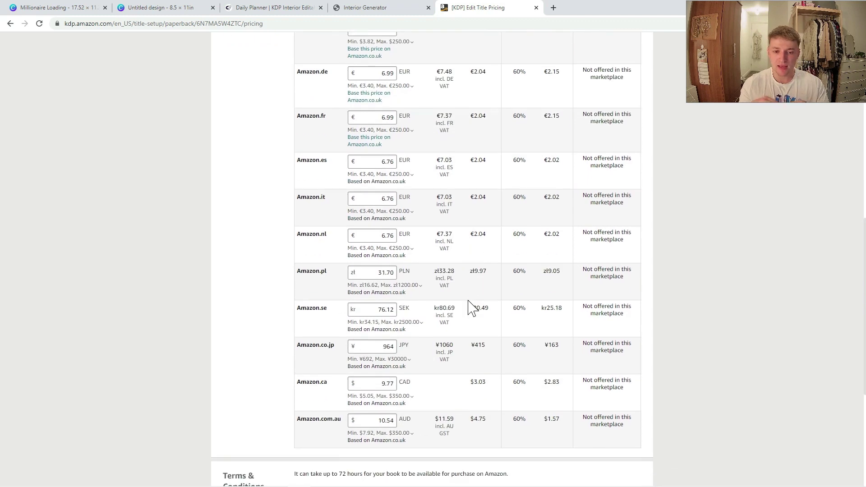